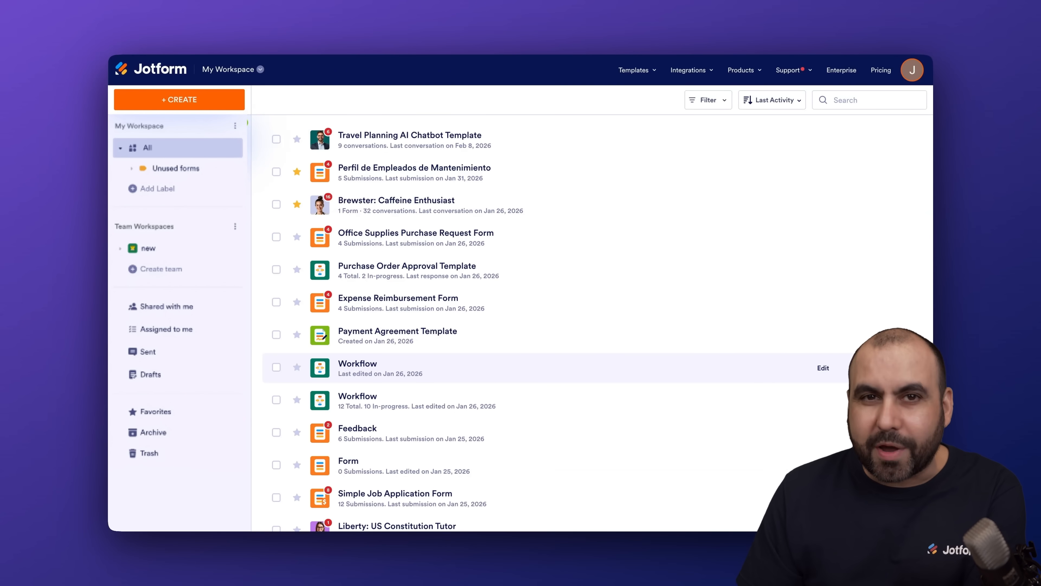
Glance at Google Calendar, then return to the Jotform workspace list of forms and agents
left_click(579, 23)
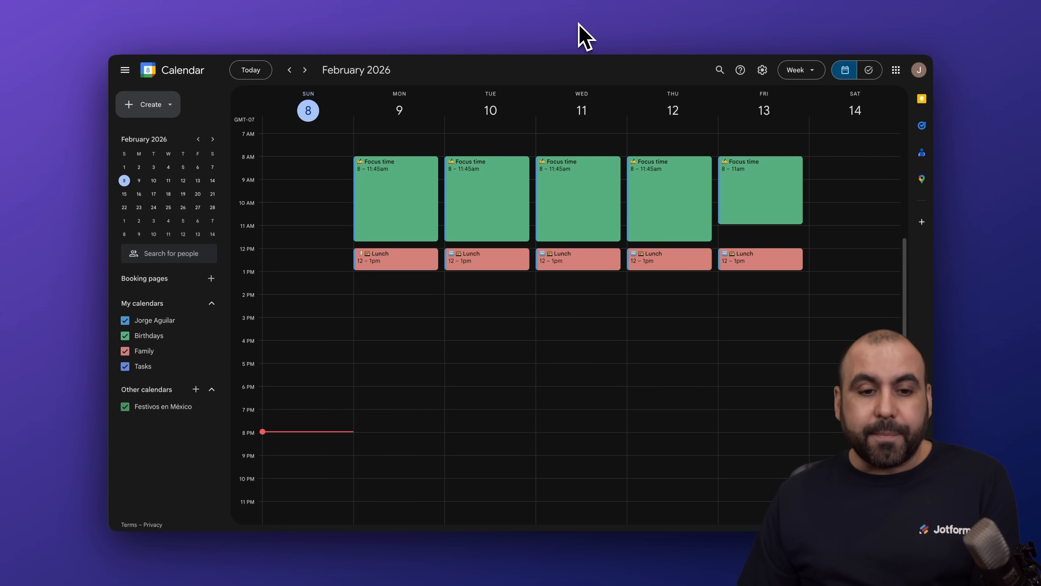
left_click(472, 26)
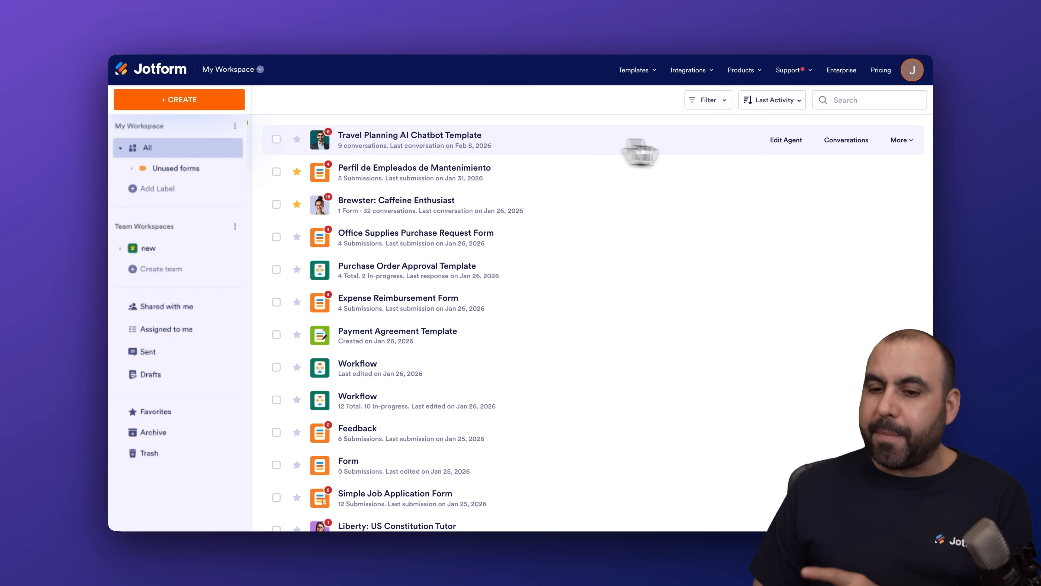
Edit the Travel Planning agent and search its Train tools for 'google cale'
left_click(789, 141)
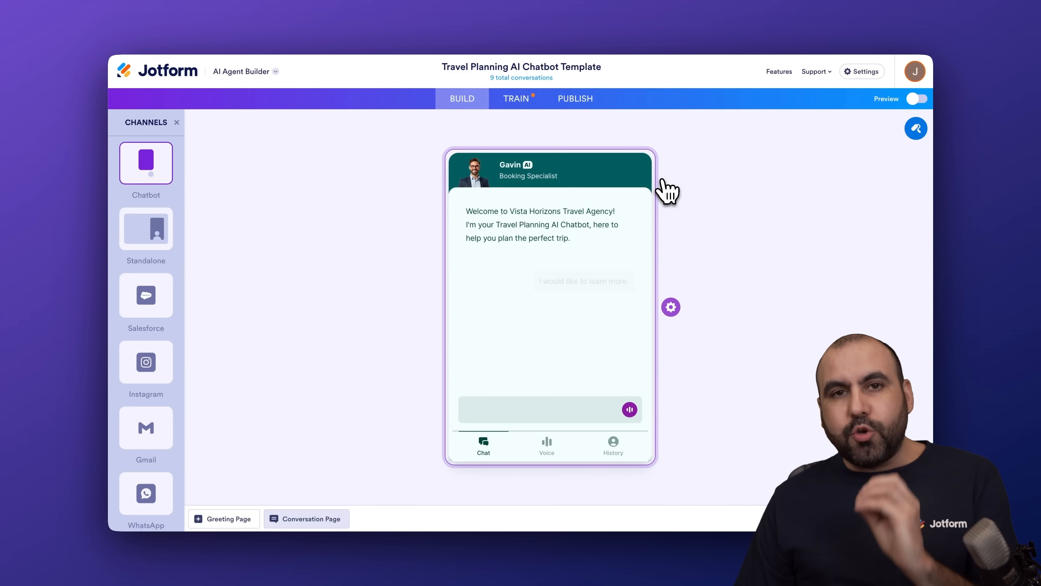
left_click(520, 105)
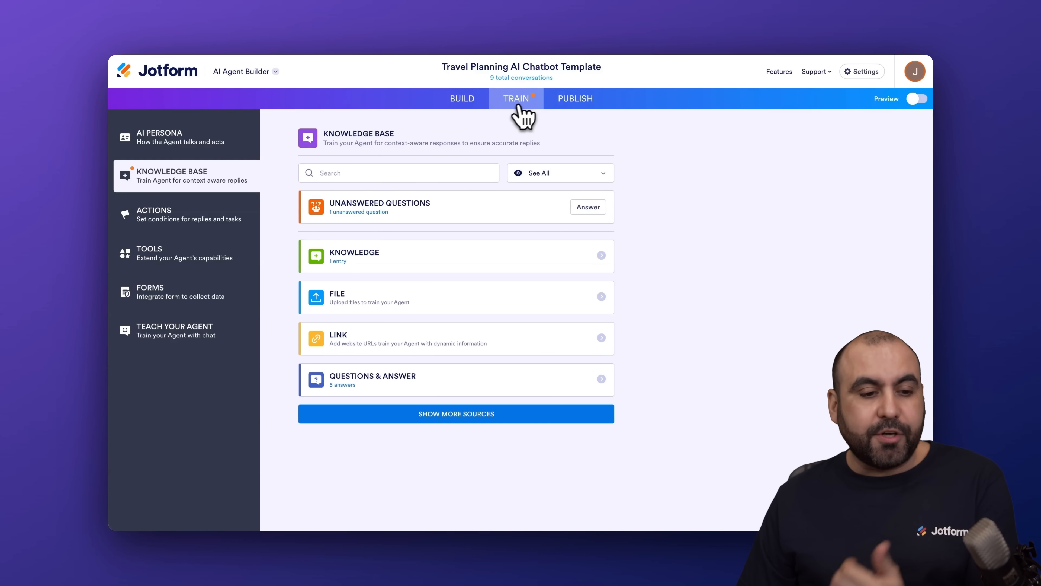
left_click(207, 262)
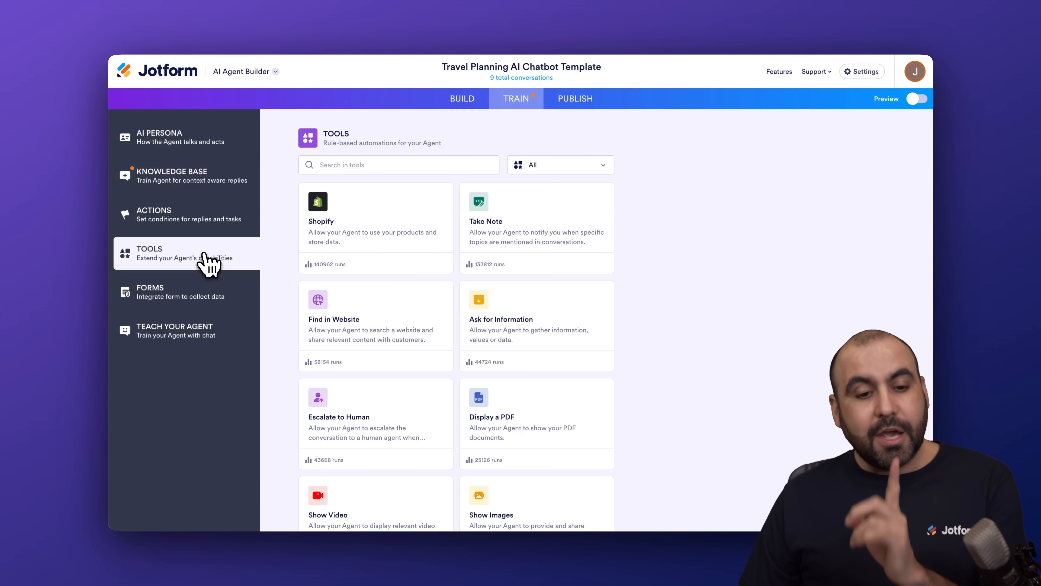
left_click(374, 164)
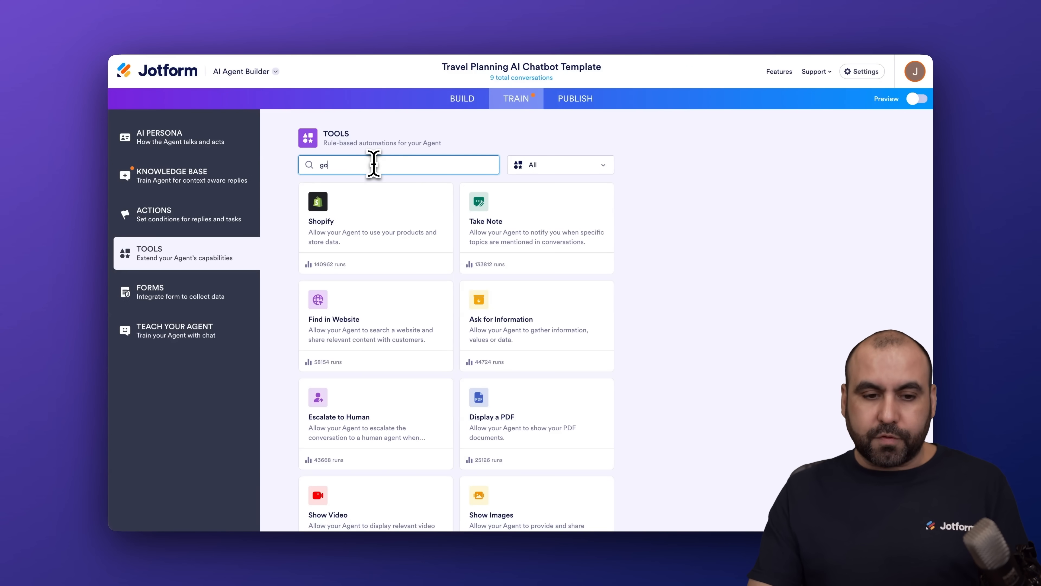
type("google cale")
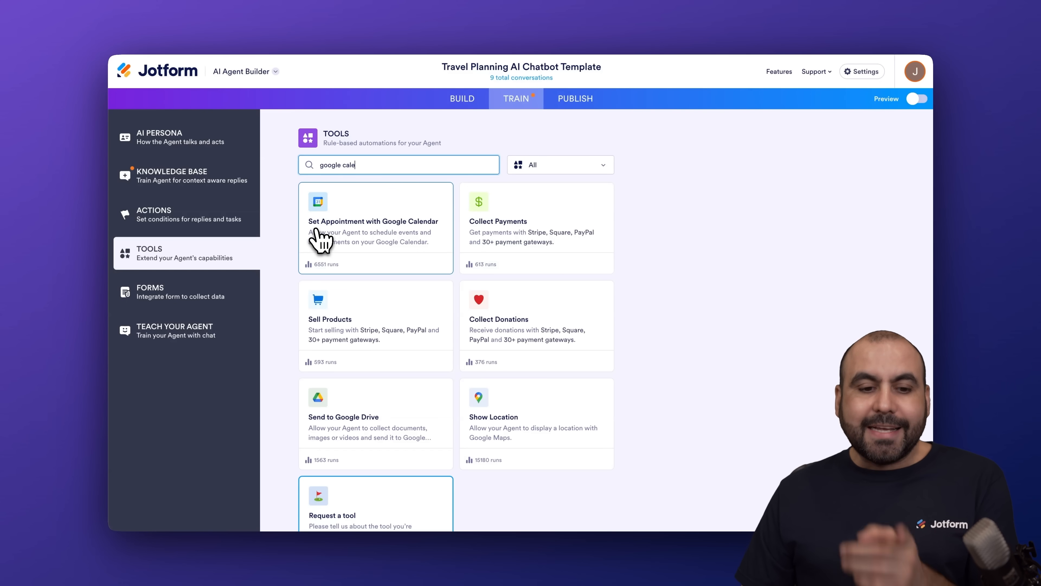
Link a different Google account to Set Appointment with Google Calendar and grant Jotform access
left_click(382, 235)
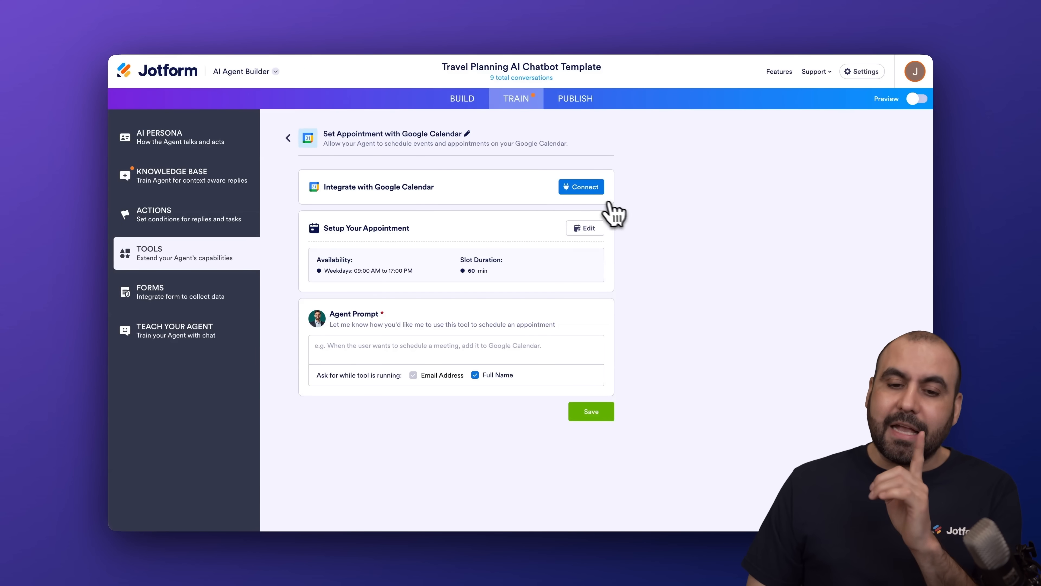
left_click(591, 190)
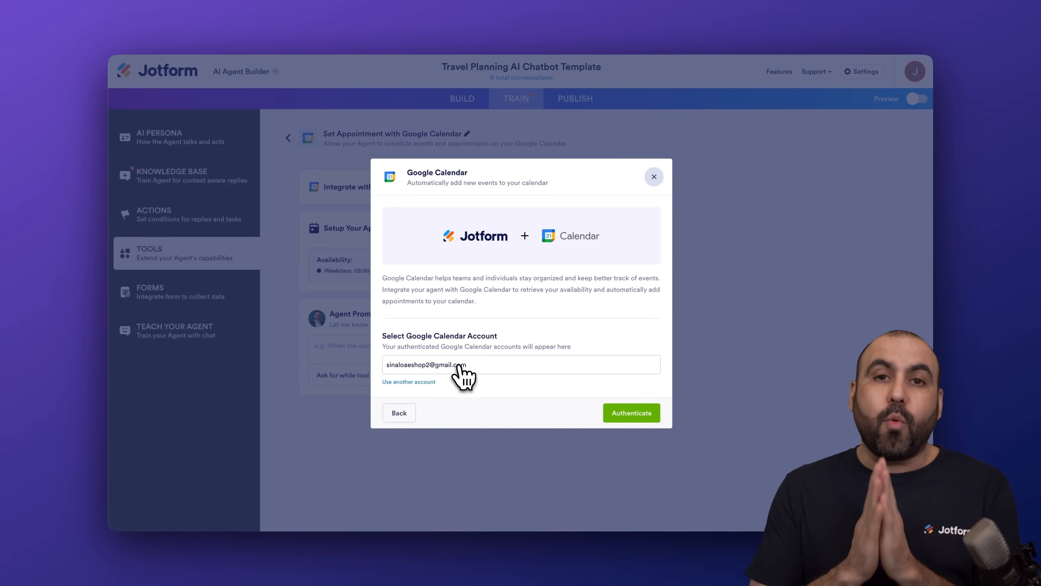
left_click(415, 383)
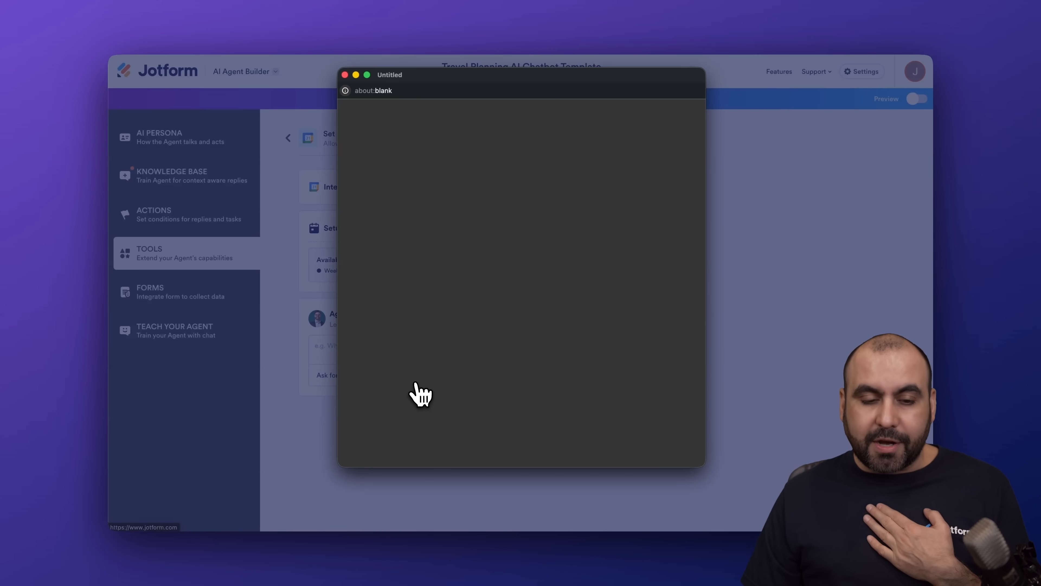
left_click(606, 211)
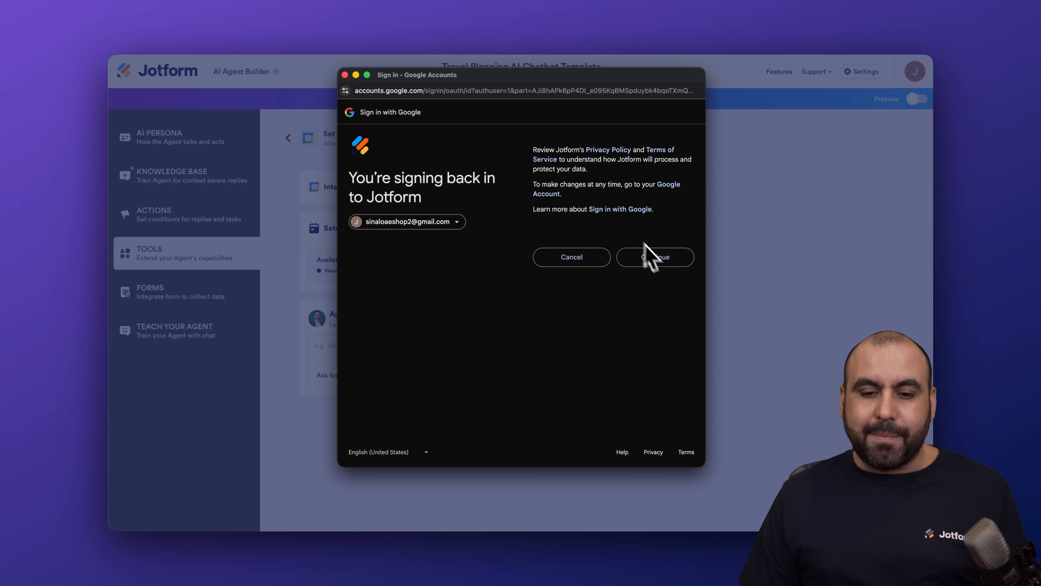
left_click(658, 258)
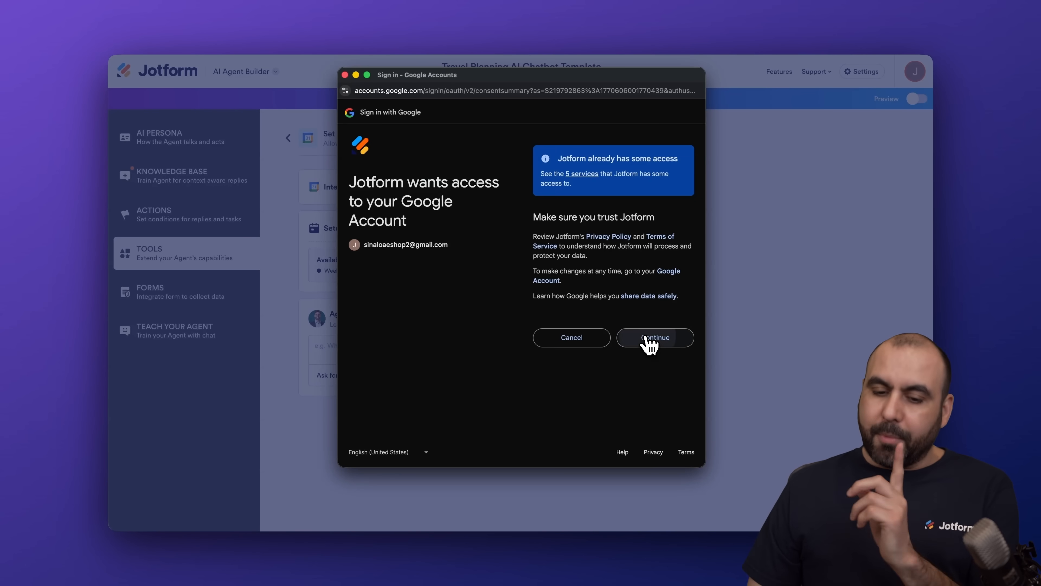
left_click(647, 338)
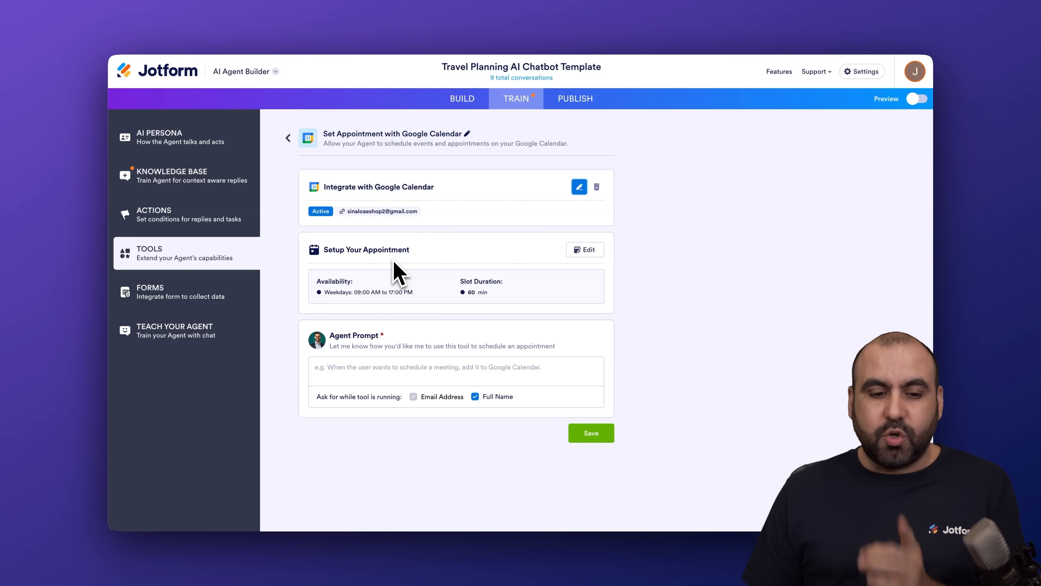
Open the Setup Your Appointment card's Appointment Settings panel
left_click(582, 251)
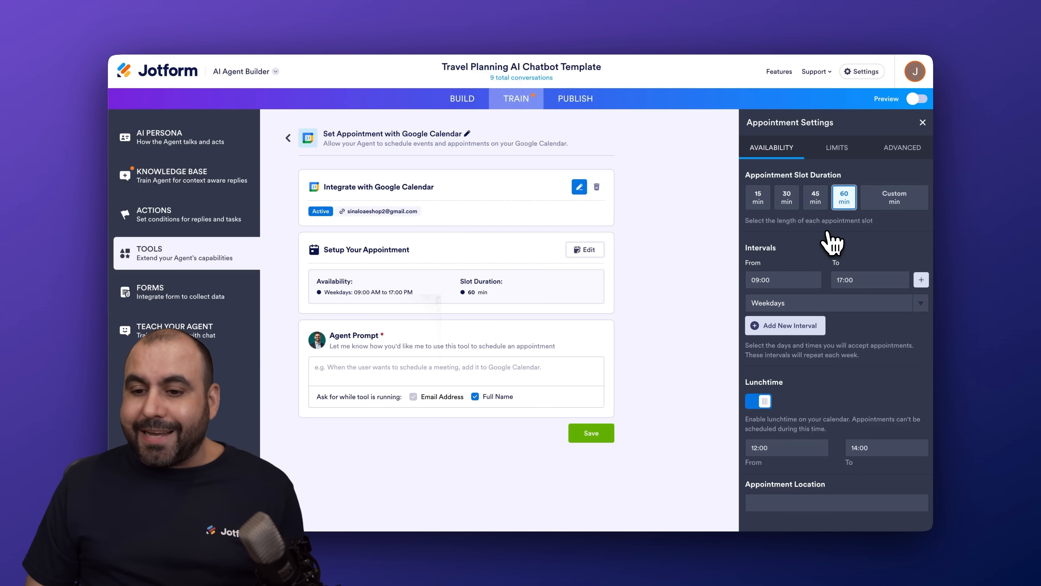
Try the 15, 30, 45 and custom slot lengths, settling back on 60-minute slots
left_click(545, 33)
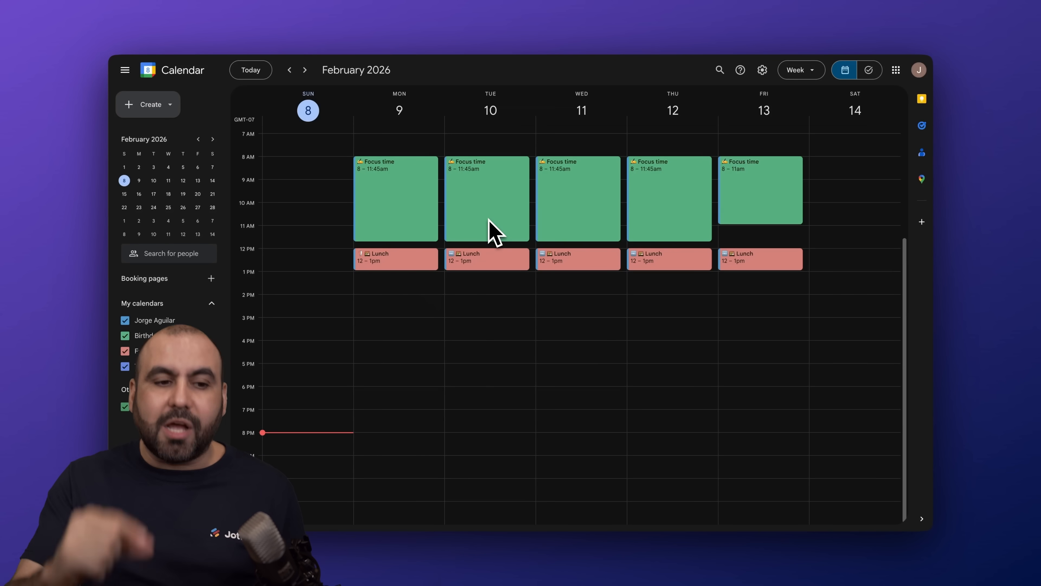
left_click(451, 35)
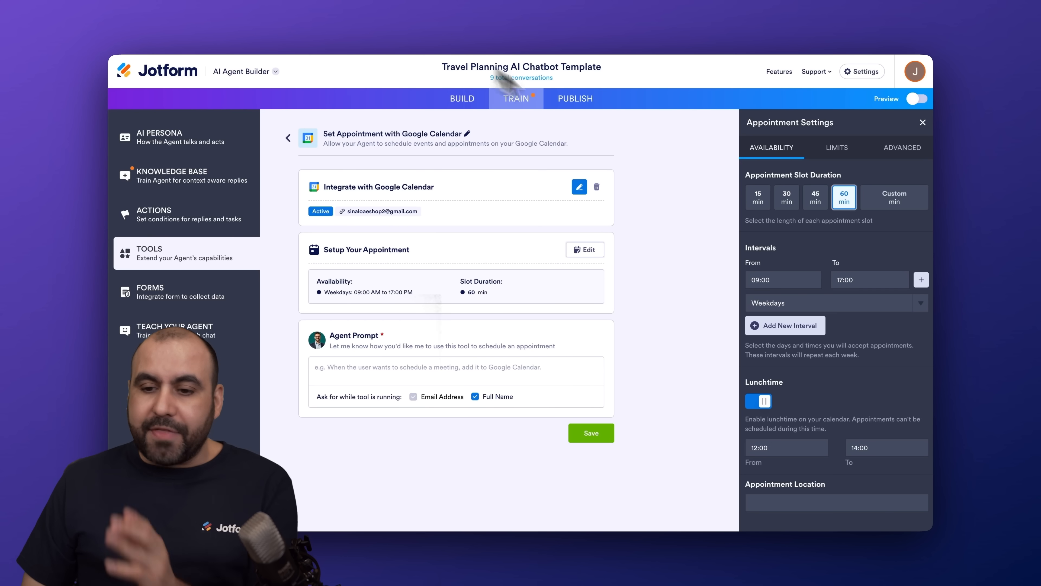
left_click(759, 201)
left_click(787, 199)
left_click(816, 199)
left_click(886, 200)
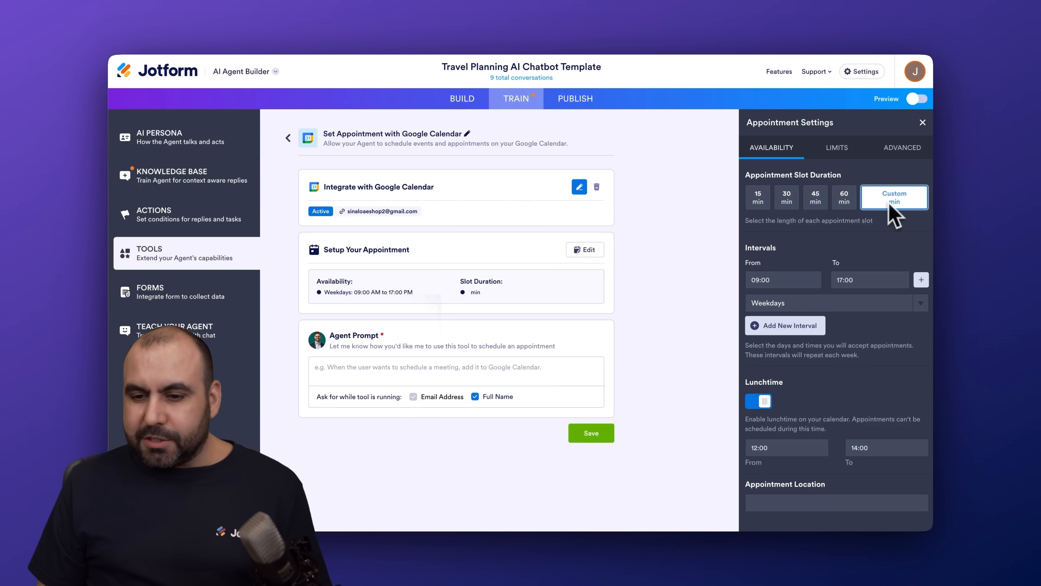
left_click(844, 199)
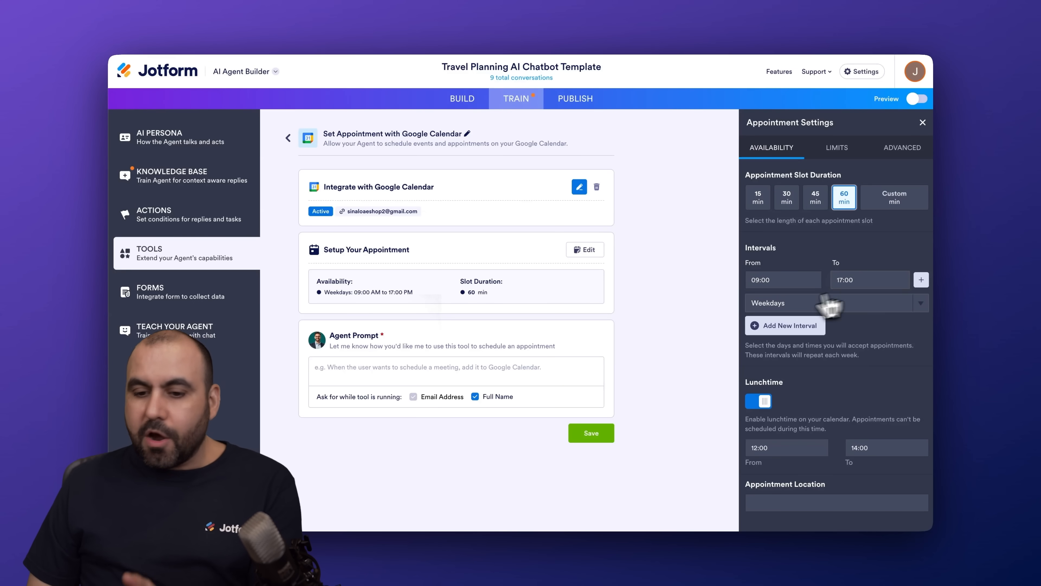
Check the weekday interval's days and add a second 09:00–17:00 interval
left_click(774, 307)
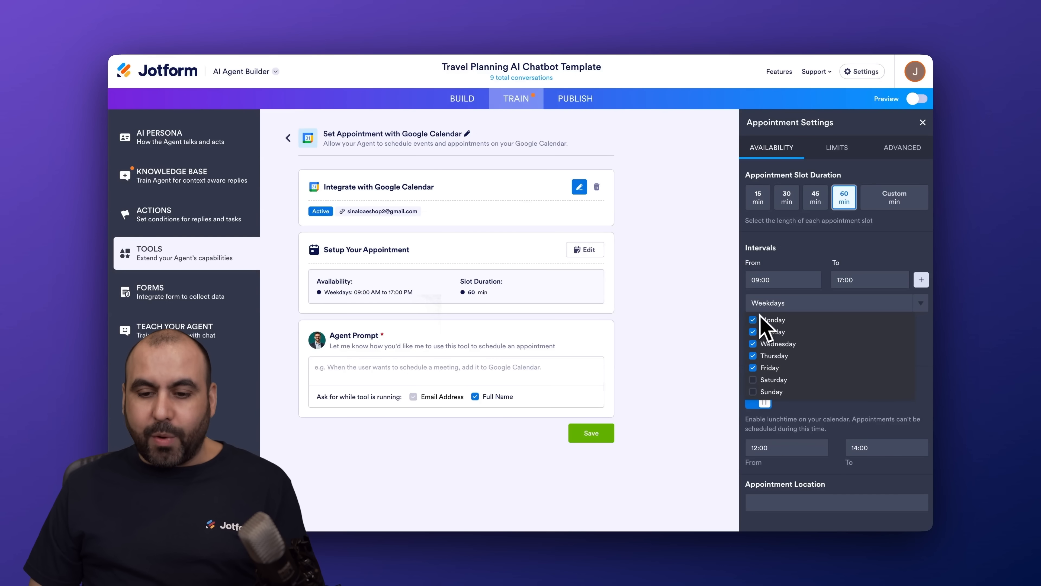
left_click(862, 301)
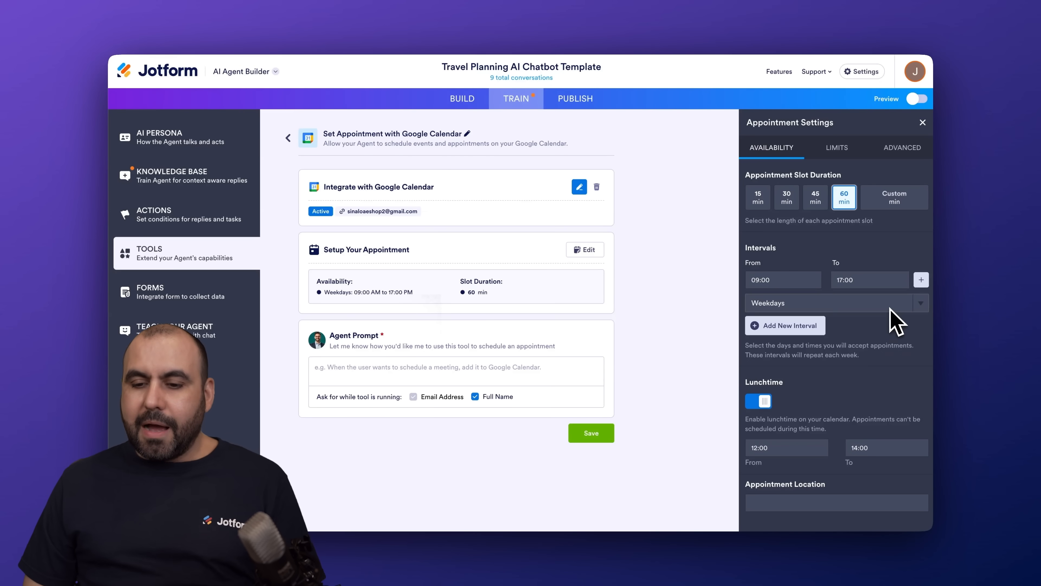
left_click(922, 281)
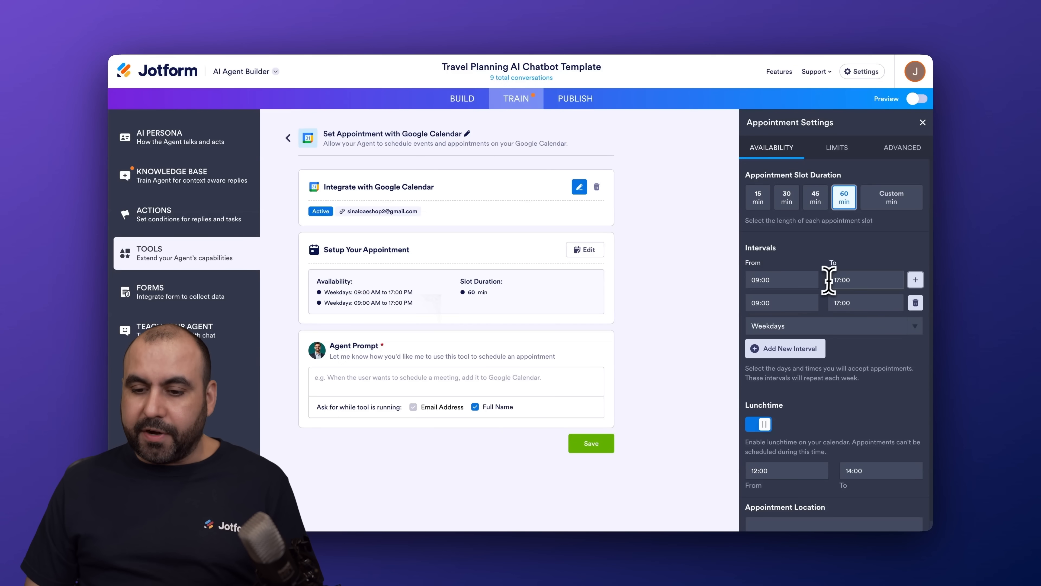
End the first weekday interval at 13:00 and delete the second interval
left_click(840, 280)
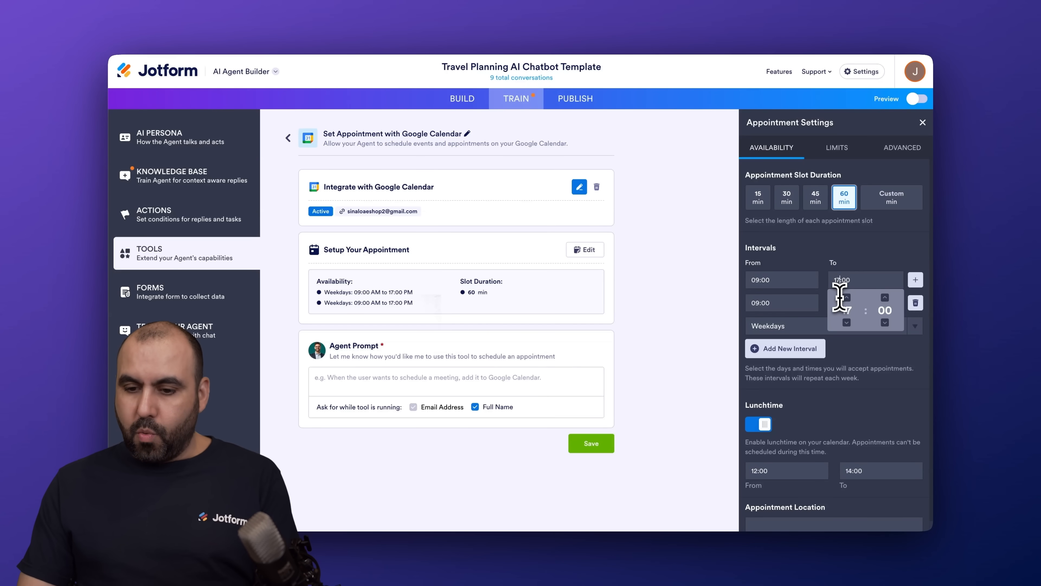
left_click(762, 303)
type("15:00")
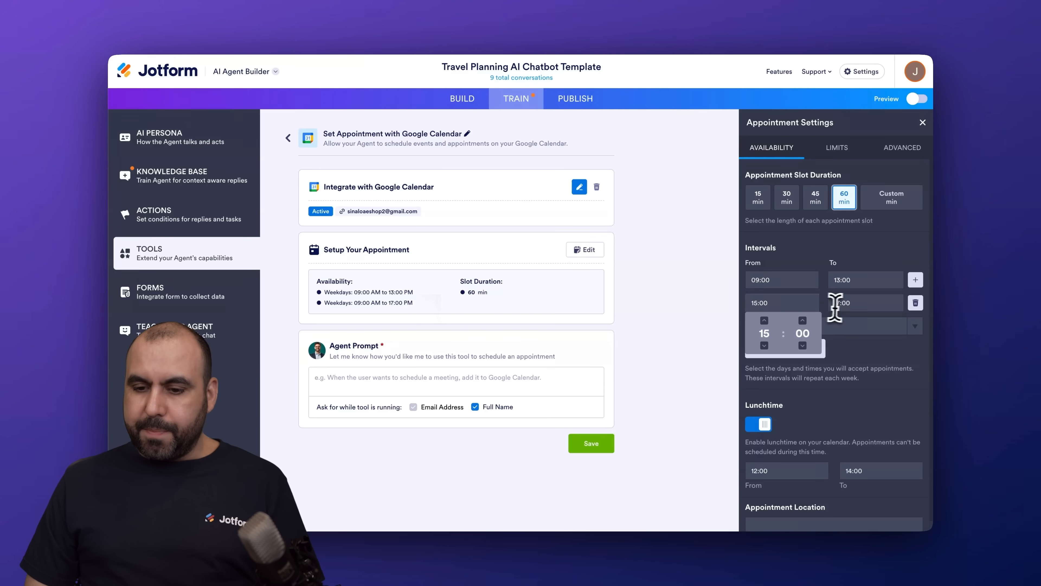
left_click(842, 303)
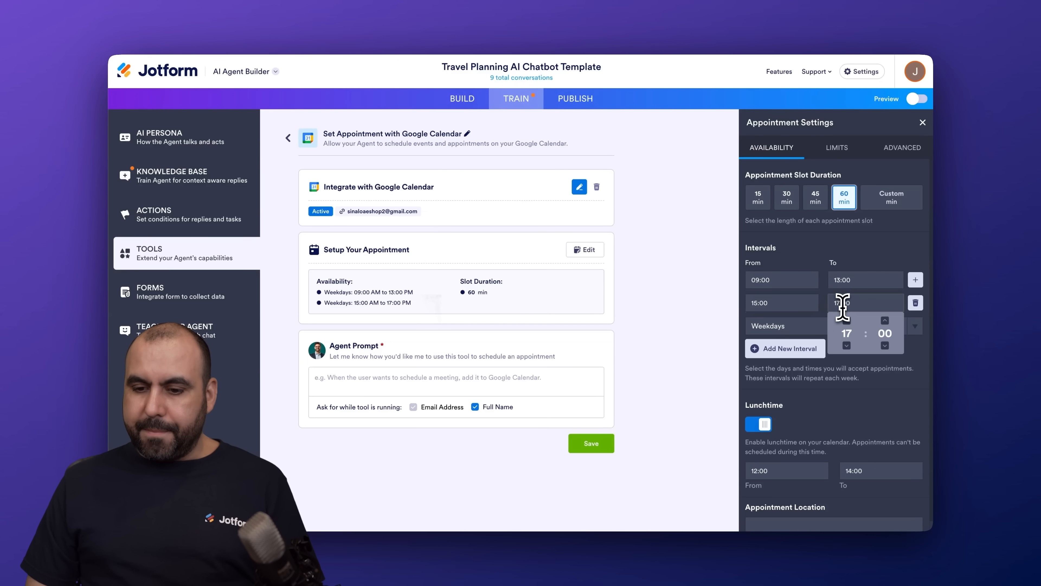
left_click(808, 303)
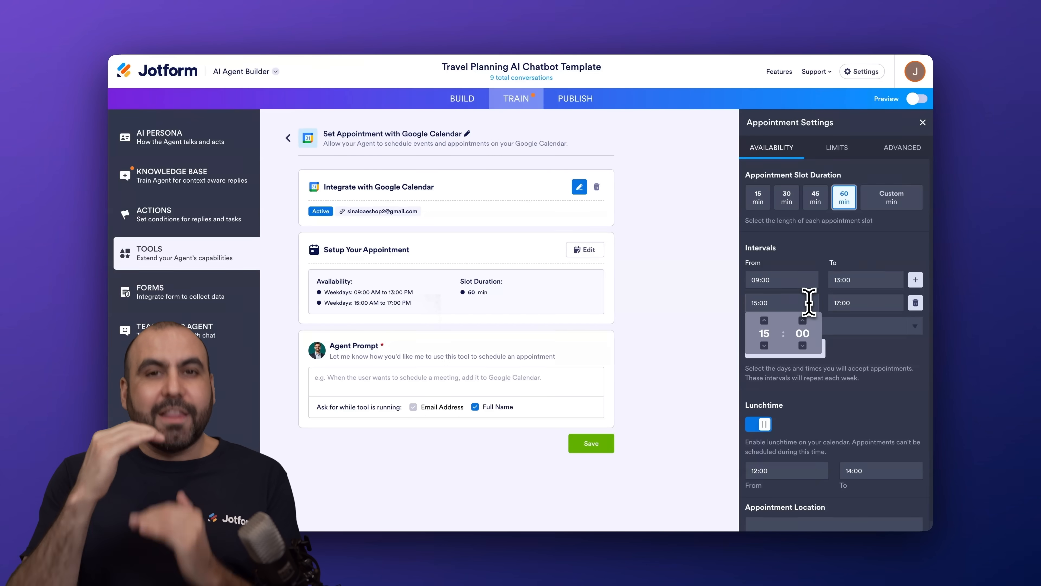
left_click(865, 345)
scroll(841, 404, "down", 1)
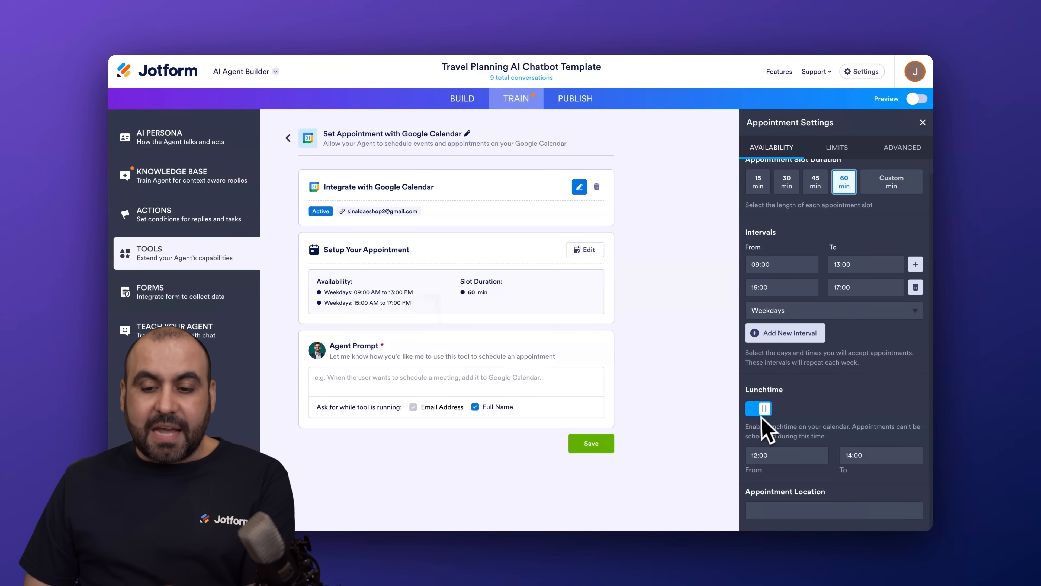
left_click(917, 289)
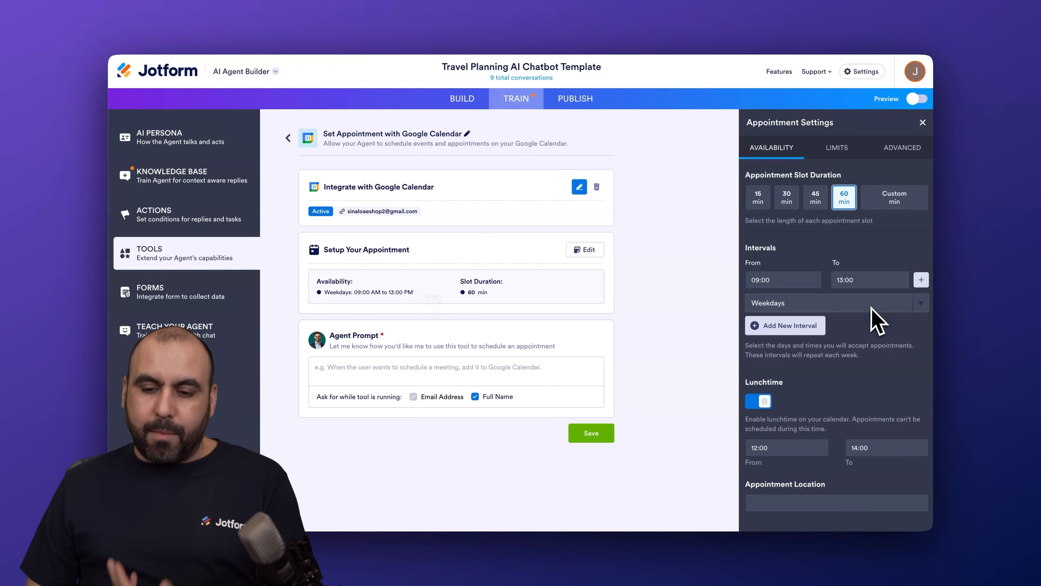
Add a new 09:00–13:00 interval whose only day is Saturday
left_click(785, 326)
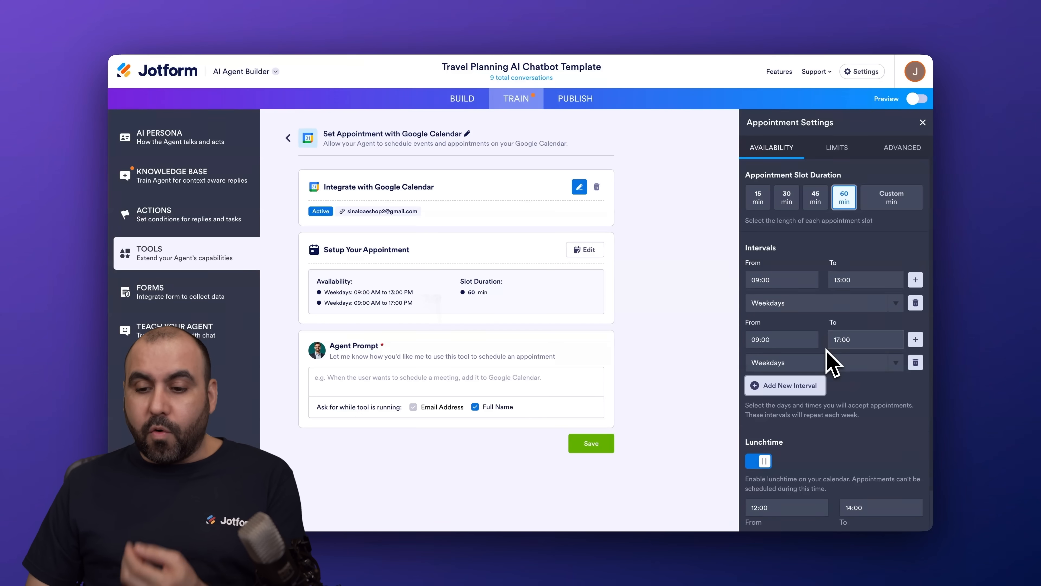
left_click(839, 341)
key("BackSpace")
type("3")
left_click(781, 363)
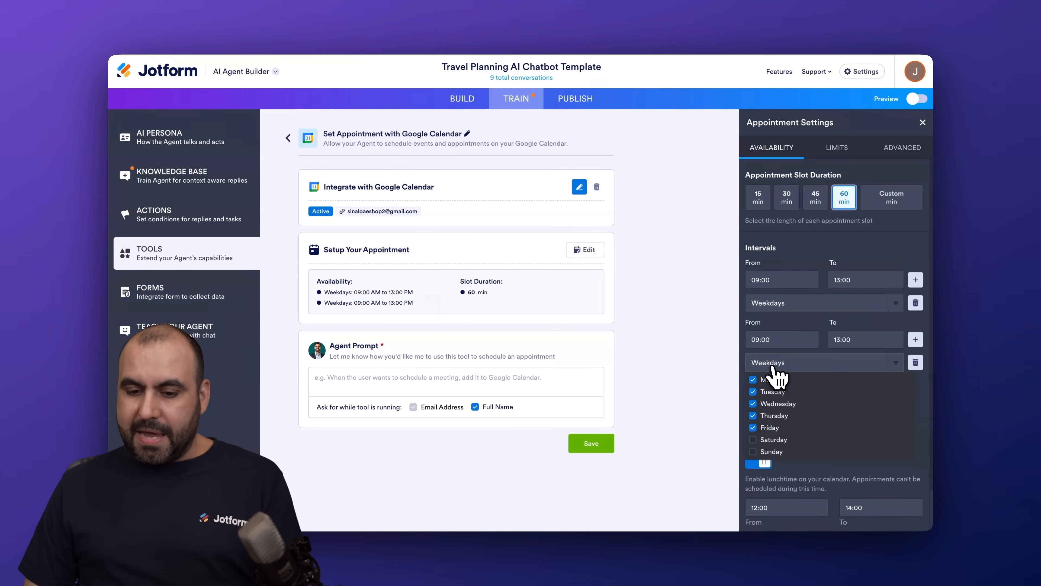
left_click(752, 427)
left_click(752, 416)
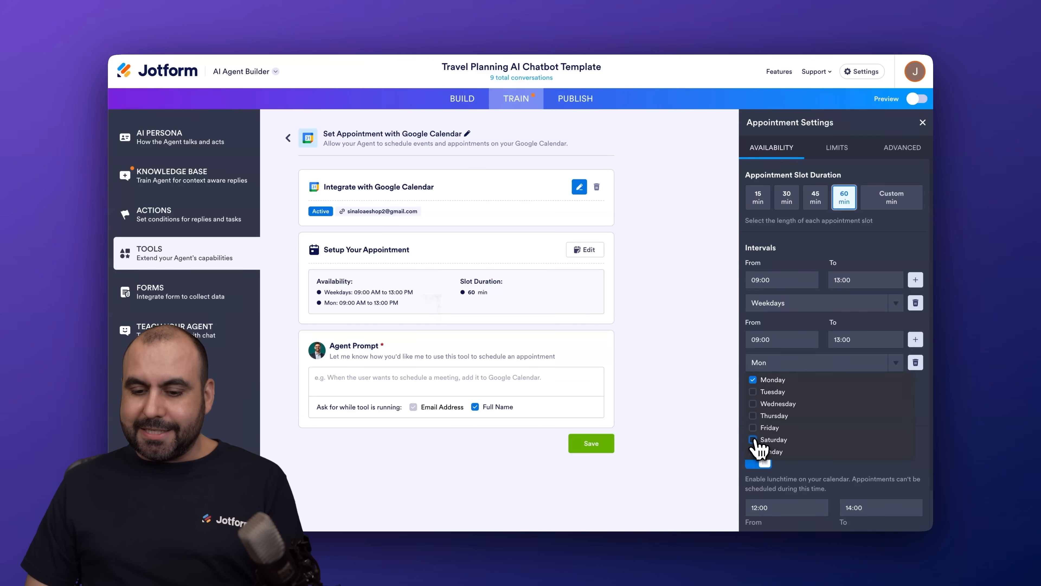
left_click(753, 439)
left_click(754, 379)
left_click(929, 352)
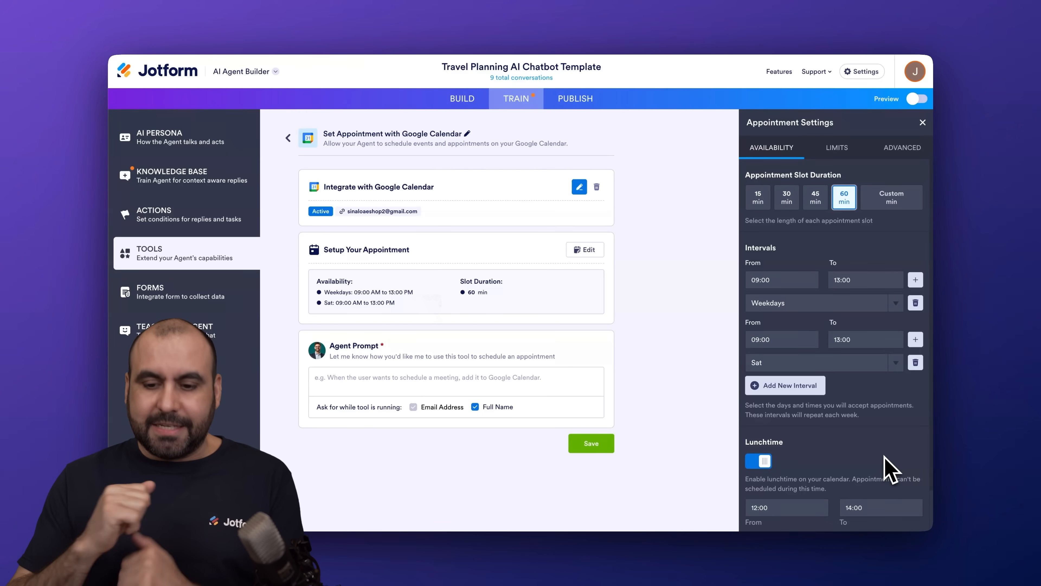
Keep the 12:00–14:00 lunchtime break enabled after toggling it off and on
scroll(883, 463, "down", 2)
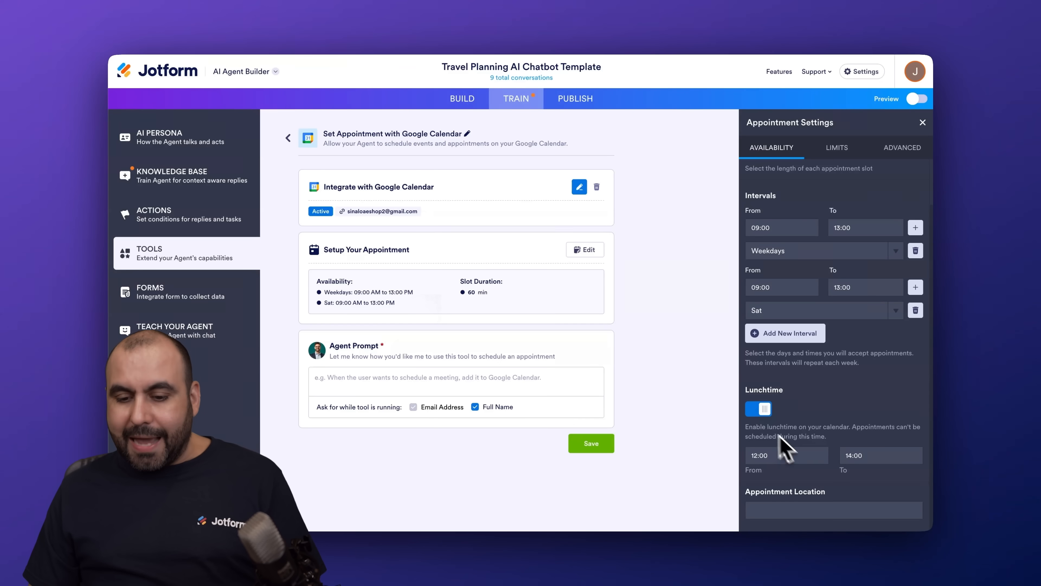
left_click(757, 410)
left_click(758, 443)
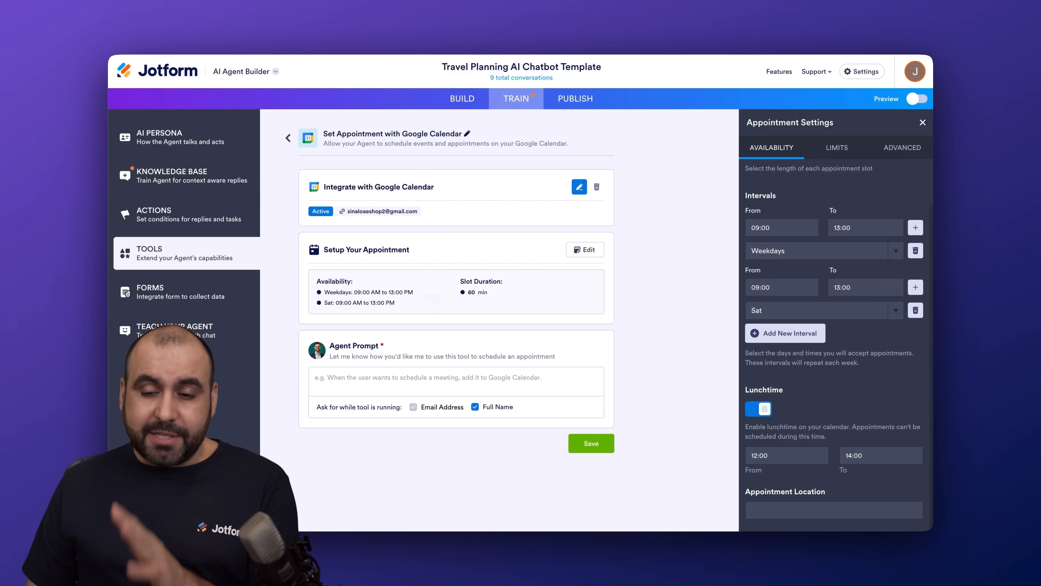
In Limits, set the booking start date to 8 February 2026
left_click(837, 147)
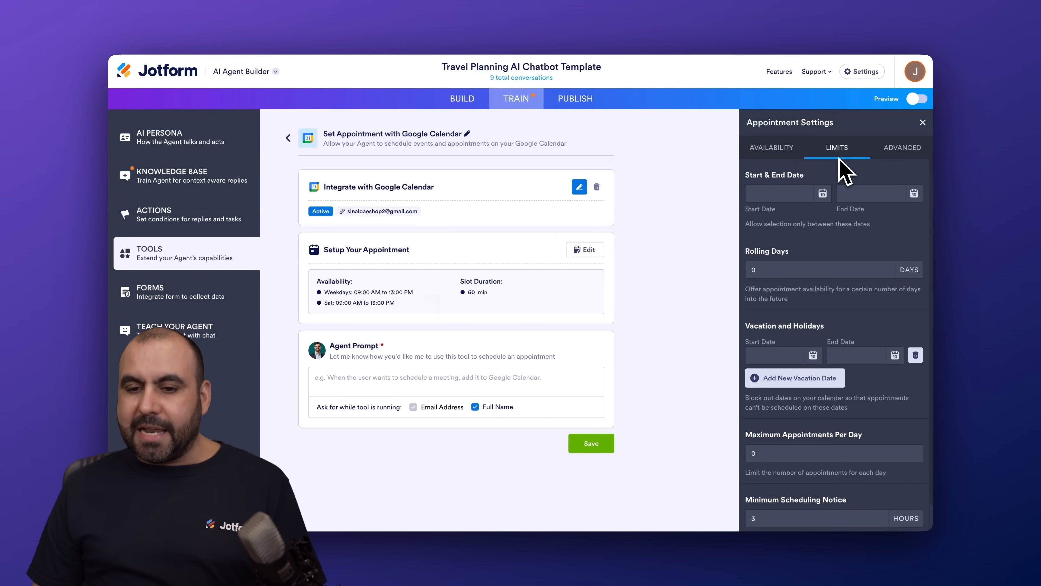
left_click(783, 197)
left_click(687, 267)
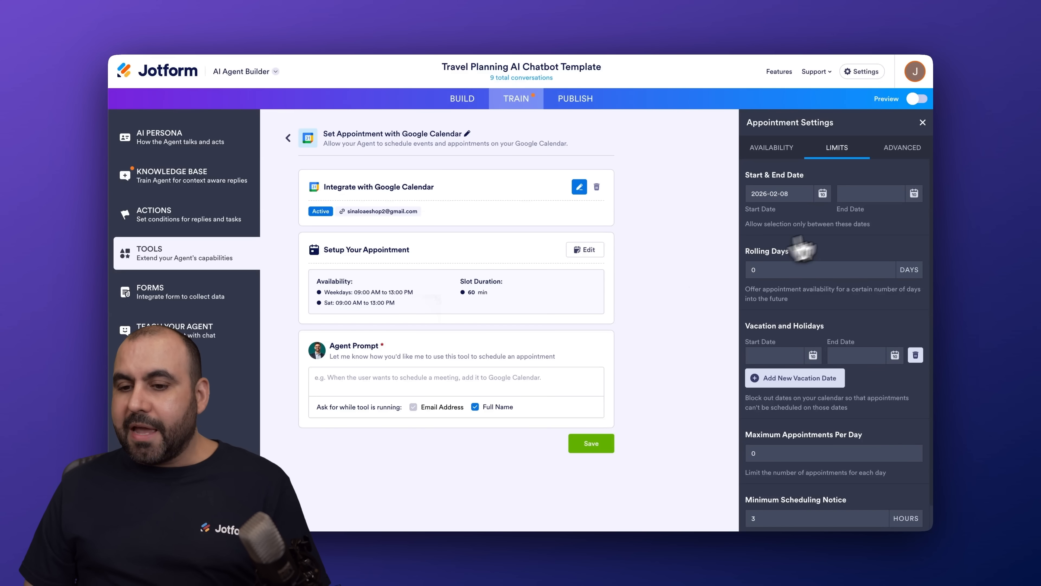
Set the booking end date to 28 December 2026
left_click(915, 194)
left_click(907, 222)
left_click(907, 222)
left_click(907, 222)
left_click(908, 222)
left_click(908, 221)
left_click(907, 222)
left_click(908, 222)
left_click(908, 222)
left_click(908, 222)
left_click(908, 222)
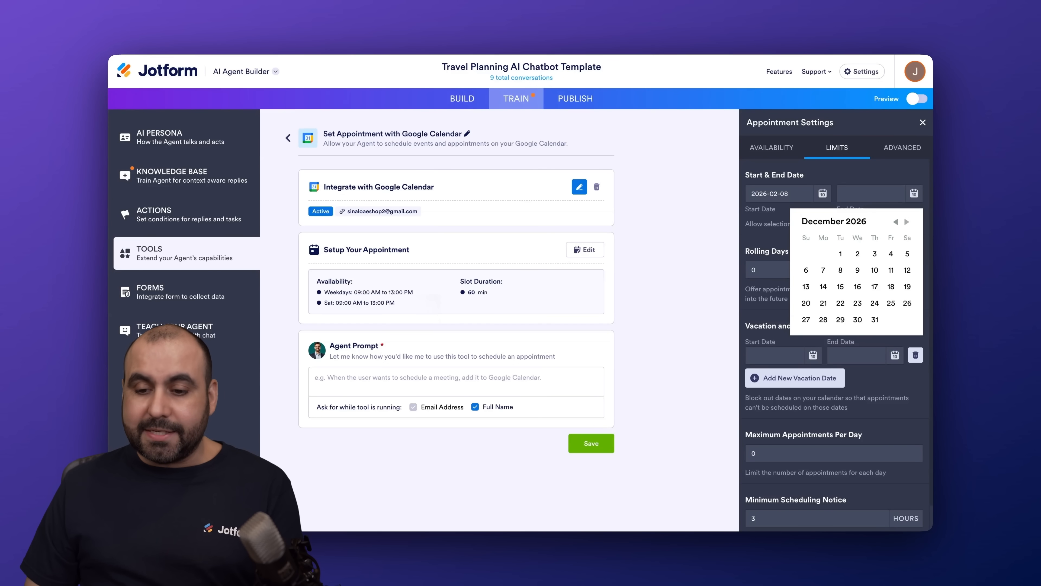
left_click(823, 320)
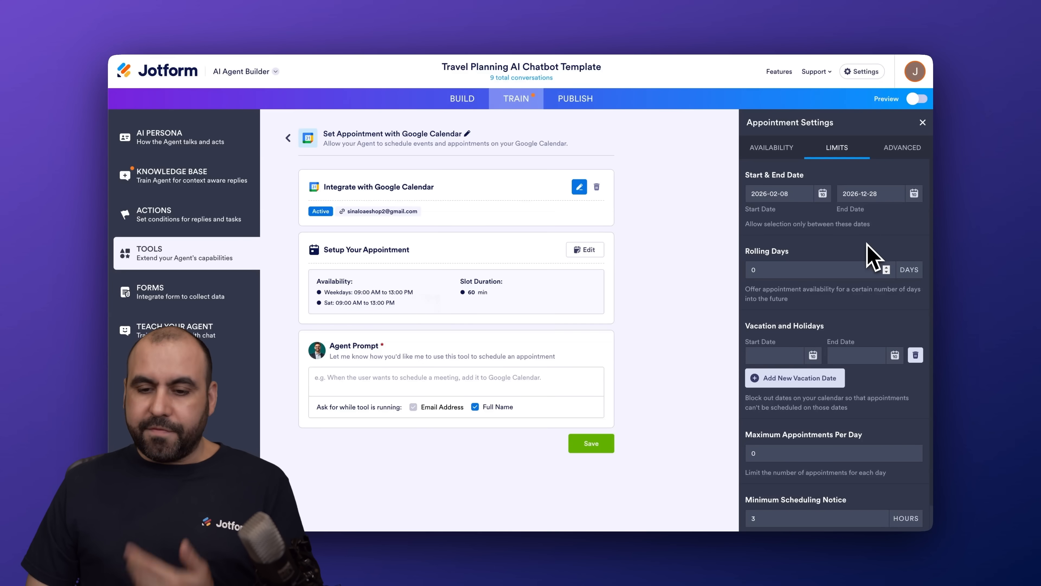
scroll(795, 246, "down", 1)
Enter 15 rolling days, 5 maximum appointments per day and 24 hours minimum notice
left_click(793, 236)
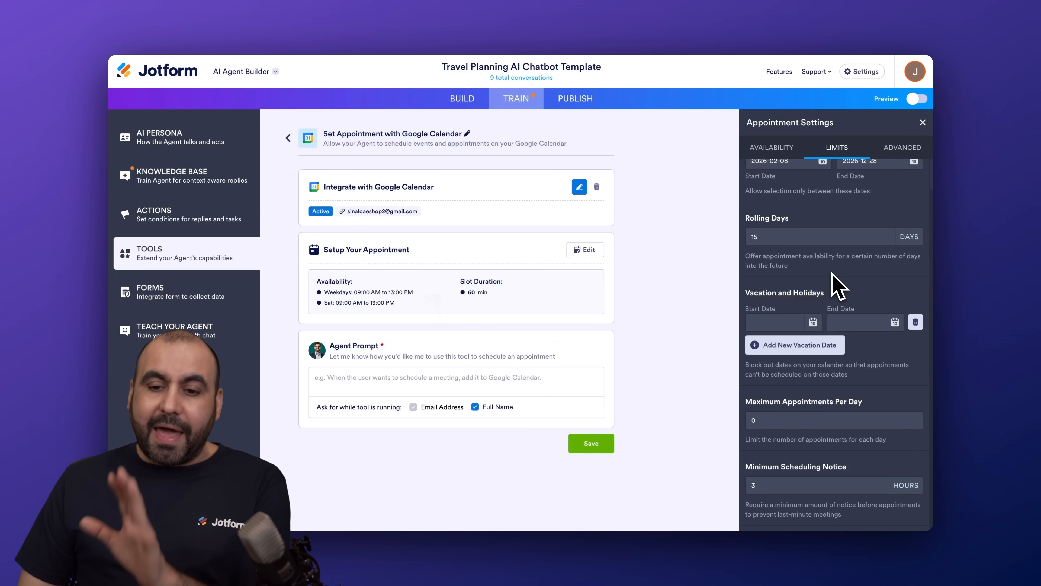
left_click(784, 322)
left_click(828, 288)
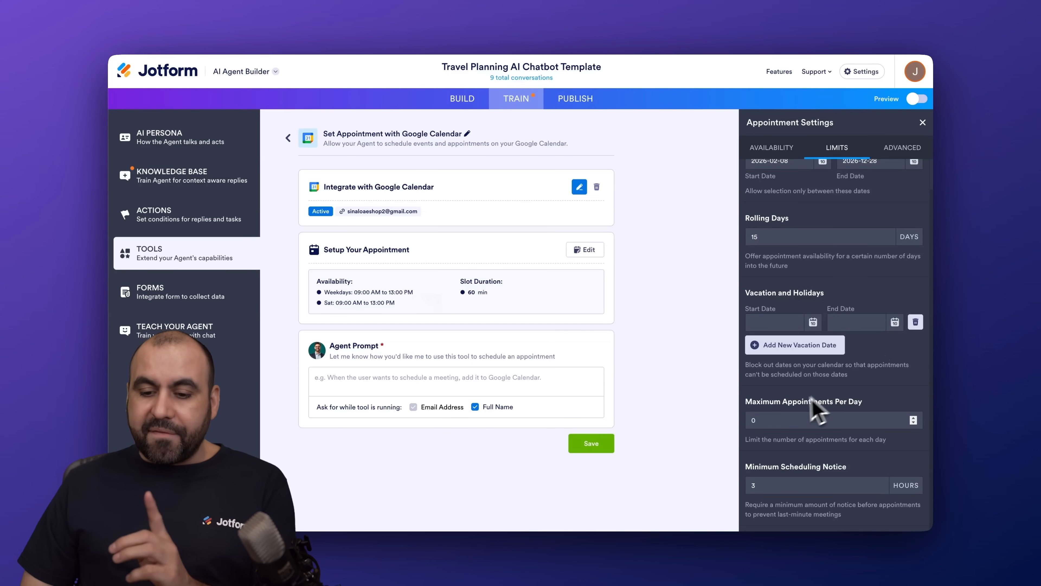
left_click(768, 419)
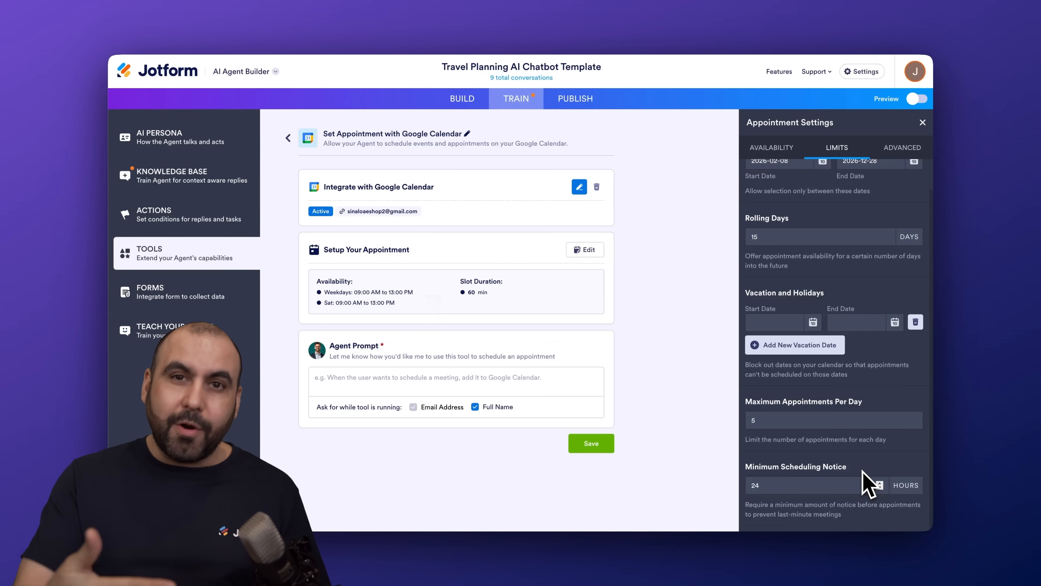
scroll(863, 469, "up", 2)
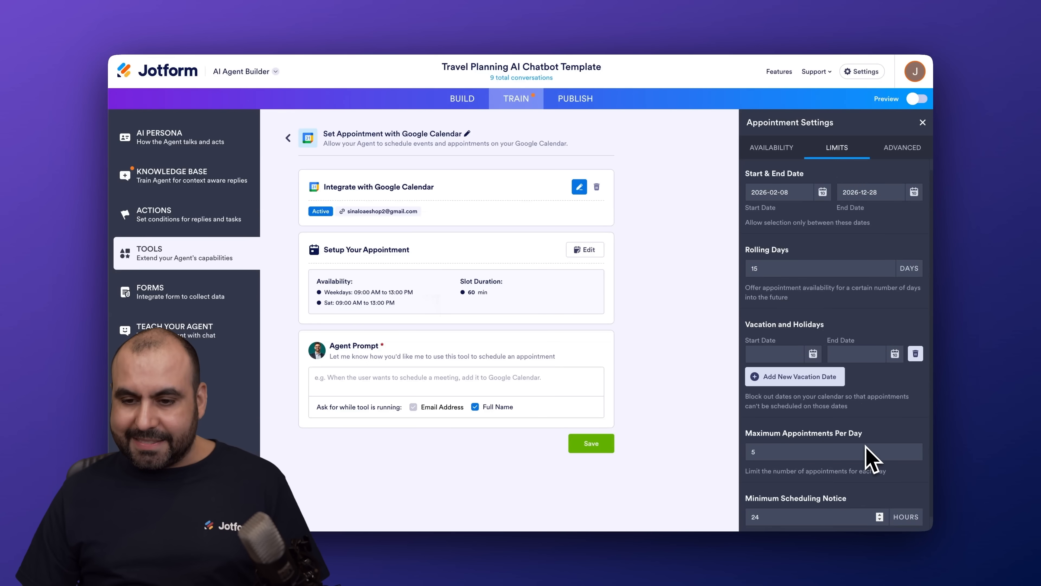
In Advanced settings, keep Ask for a name switched on
left_click(902, 148)
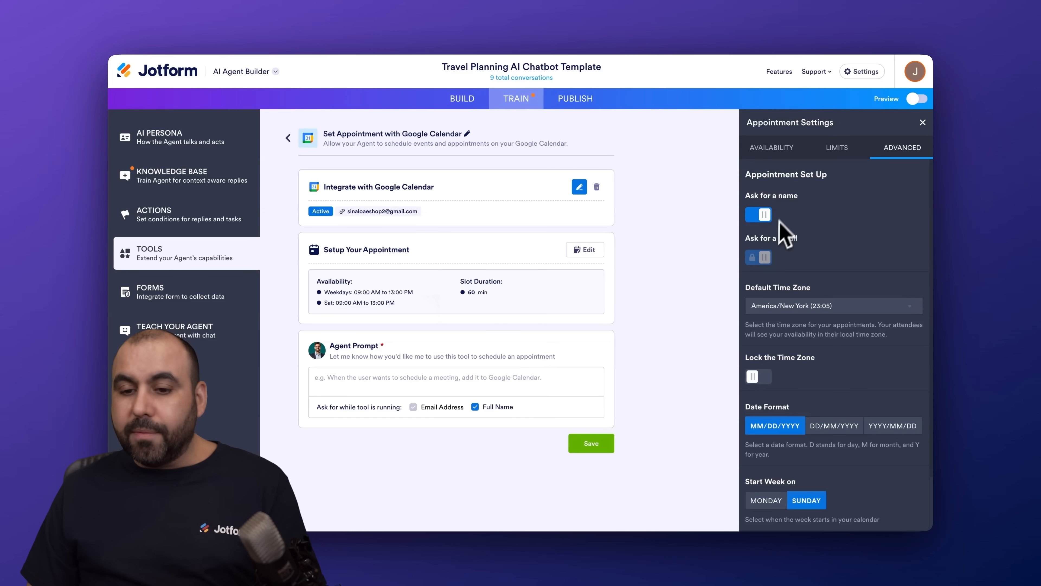
left_click(759, 216)
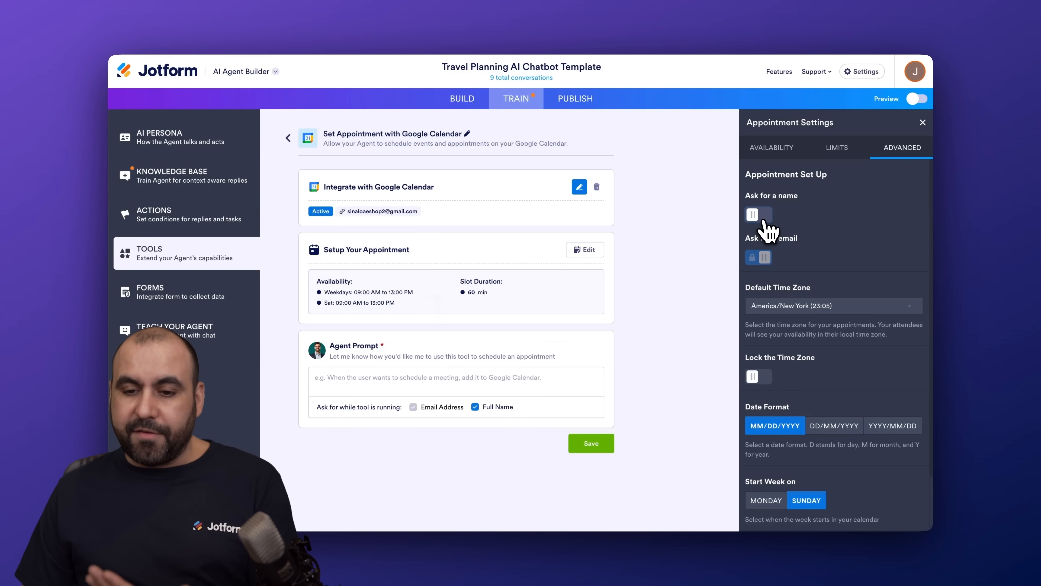
left_click(767, 215)
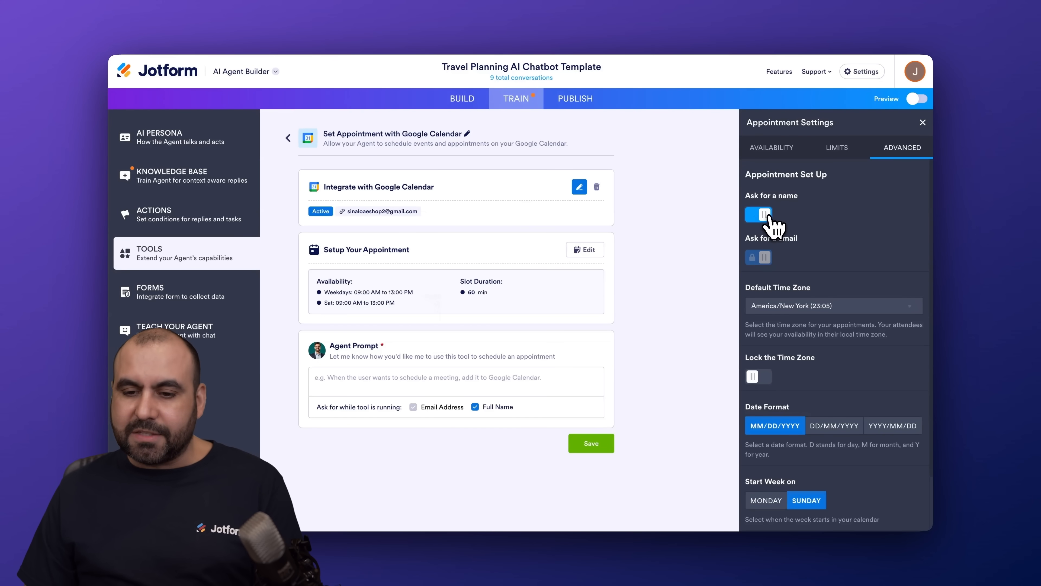
scroll(857, 239, "down", 3)
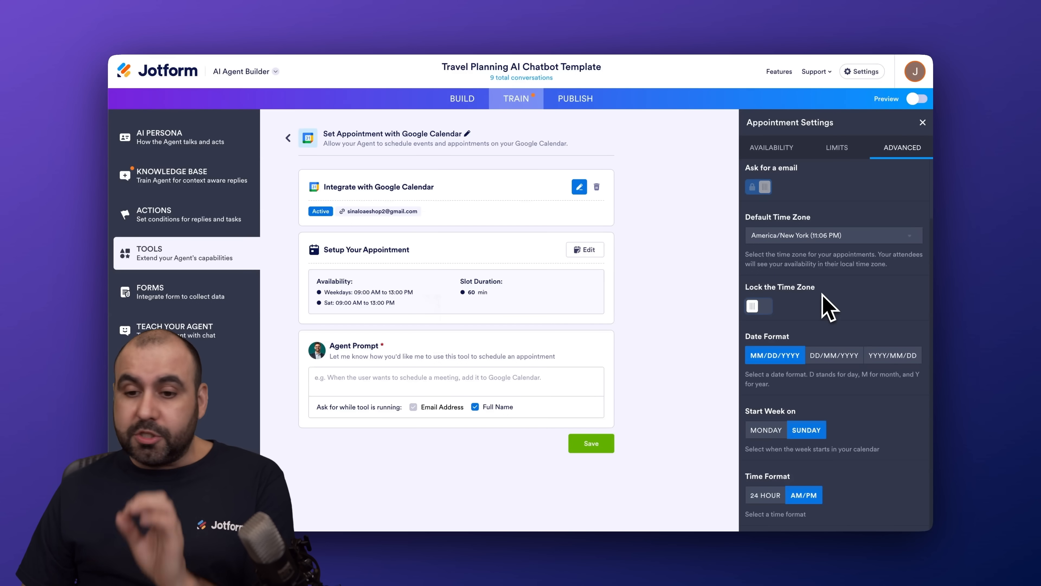
Leave the time zone unlocked, start the week on Monday, and close Appointment Settings
left_click(766, 312)
left_click(766, 311)
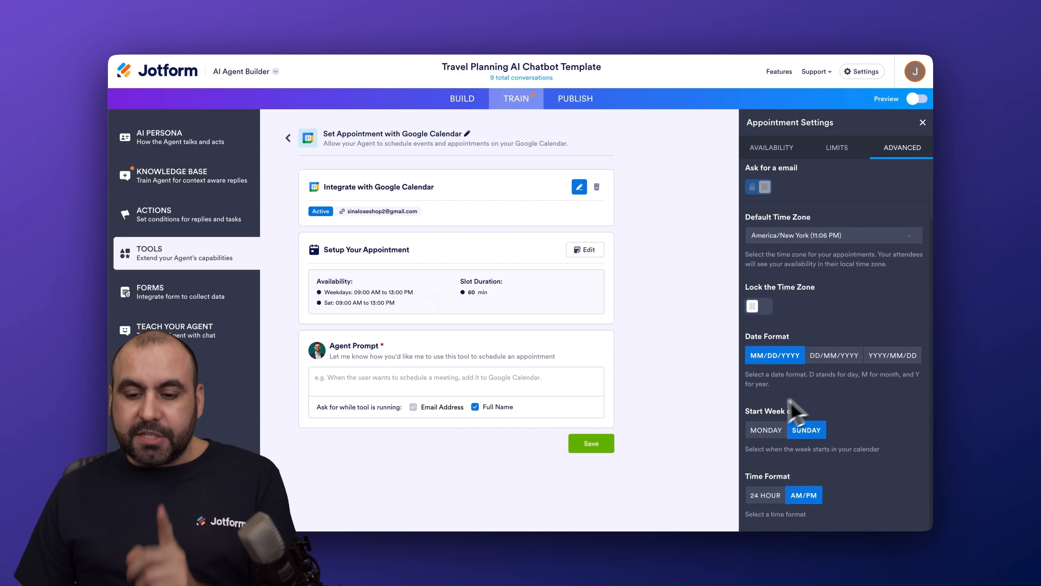
left_click(778, 430)
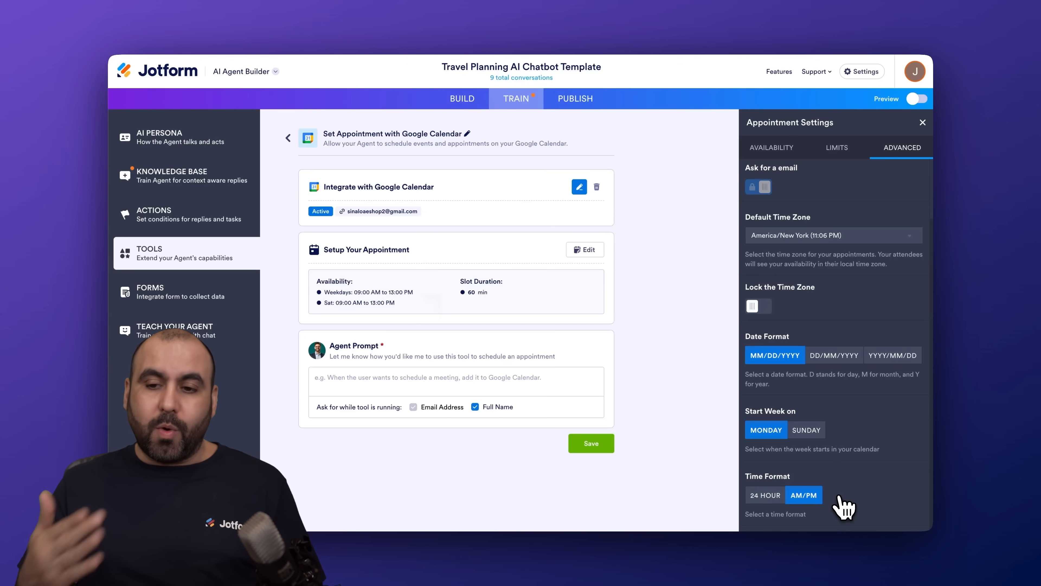
left_click(638, 253)
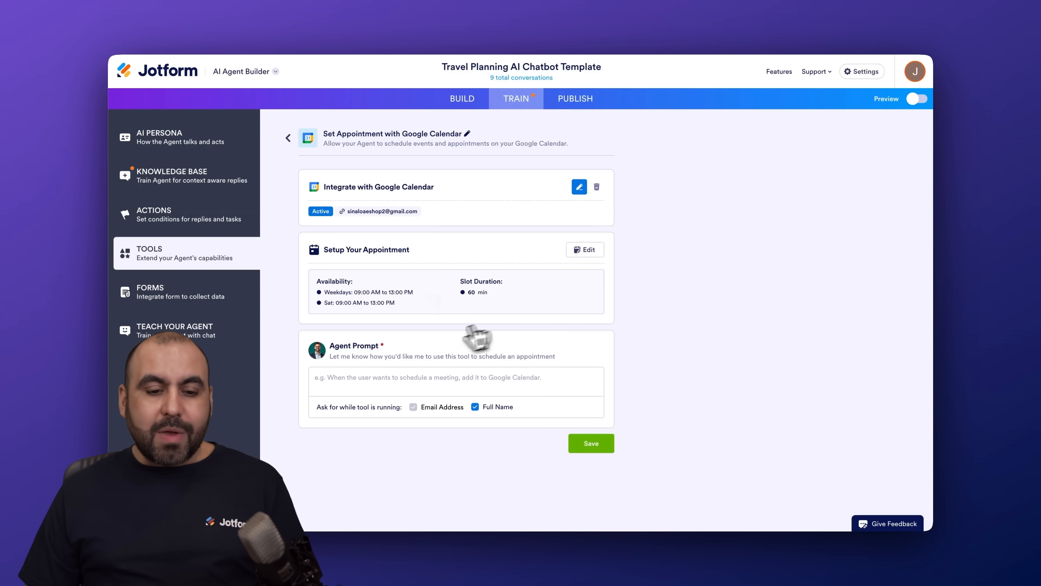
Enter the agent prompt 'When the user wants to schedule a meeting, add it to Google Calendar' and save
left_click(357, 382)
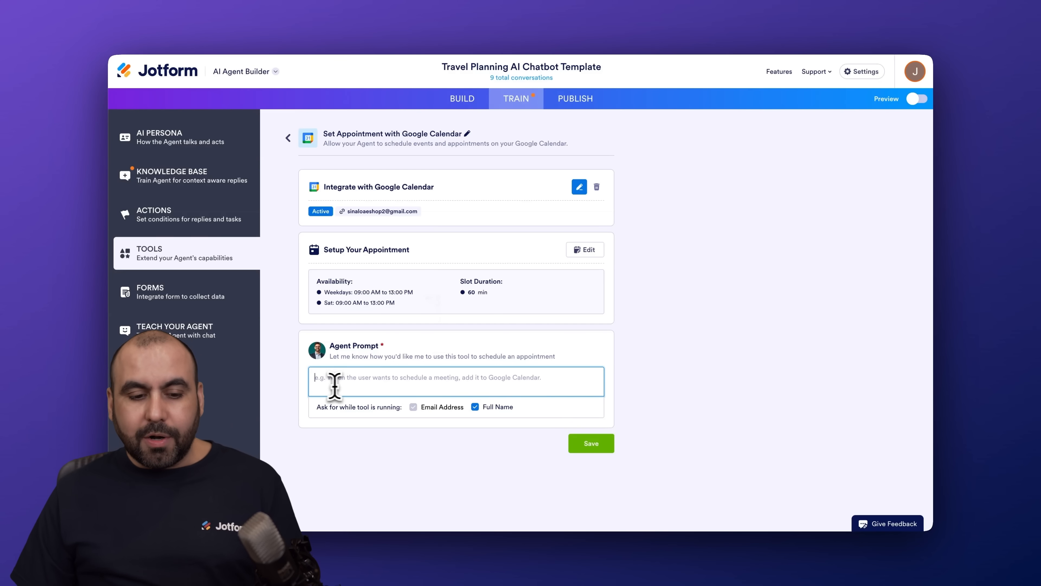
type("Whenn the user watns to schedule a meeting, add it to Google Calendar")
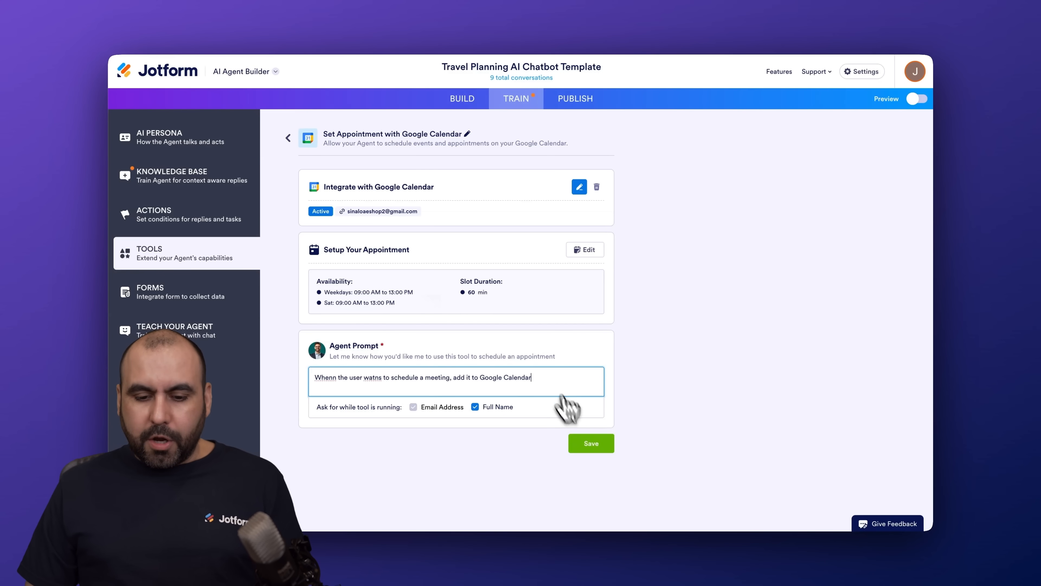
left_click(599, 448)
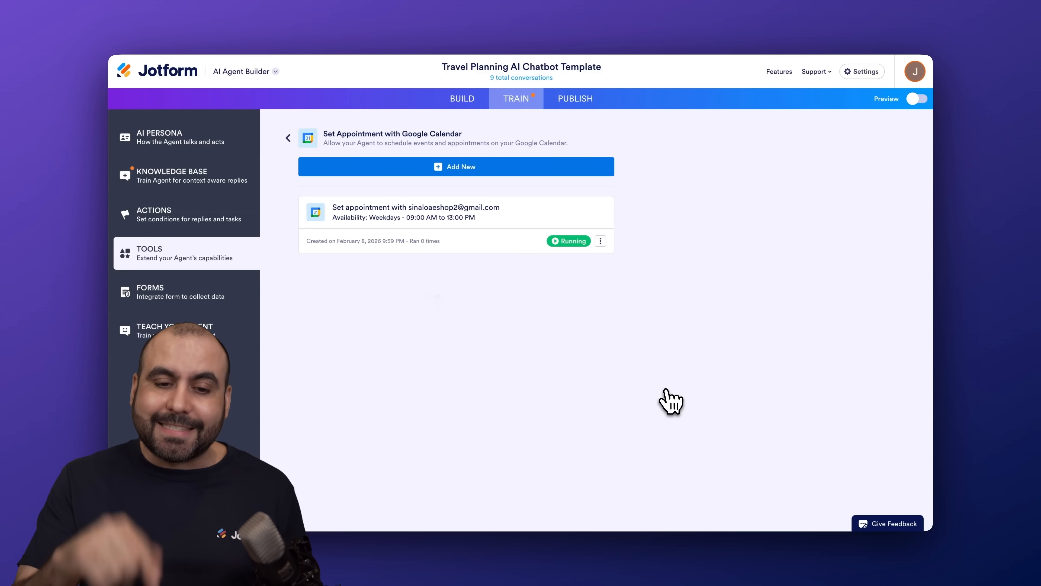
In the agent preview chat, say hello and request an appointment for tomorrow at 10am
left_click(917, 99)
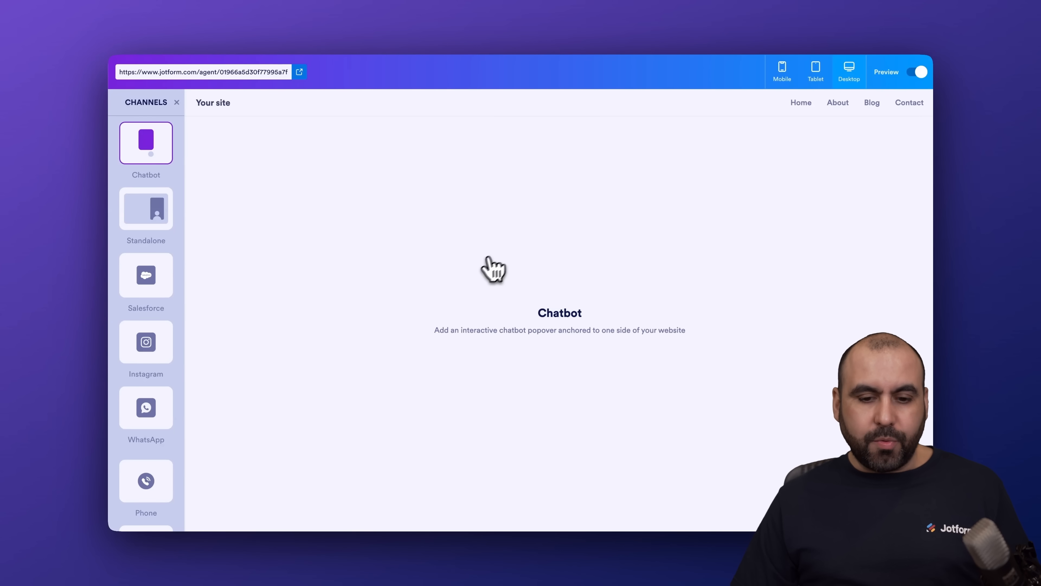
left_click(295, 511)
type("h")
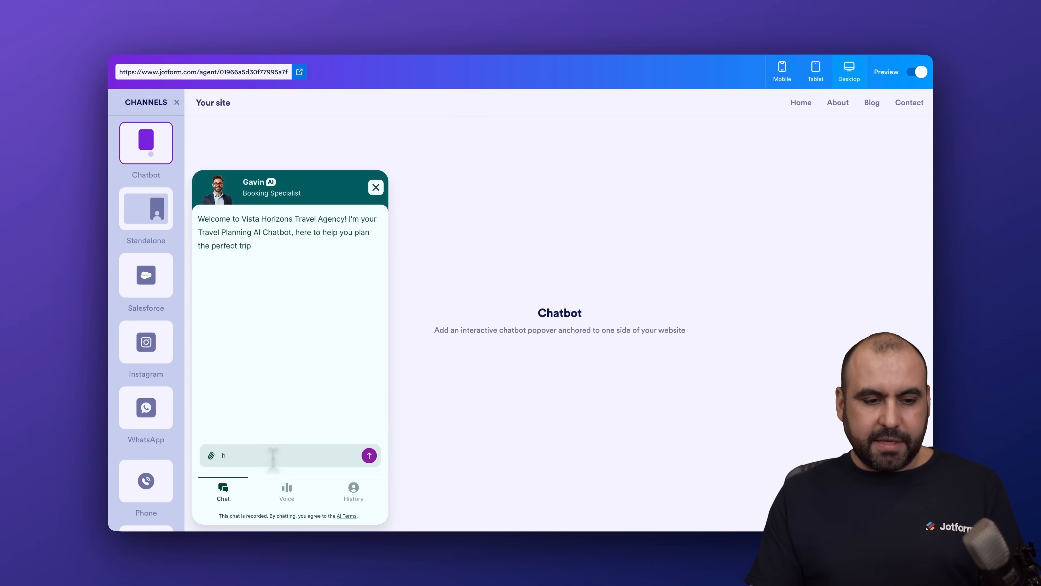
type("ello")
key("Return")
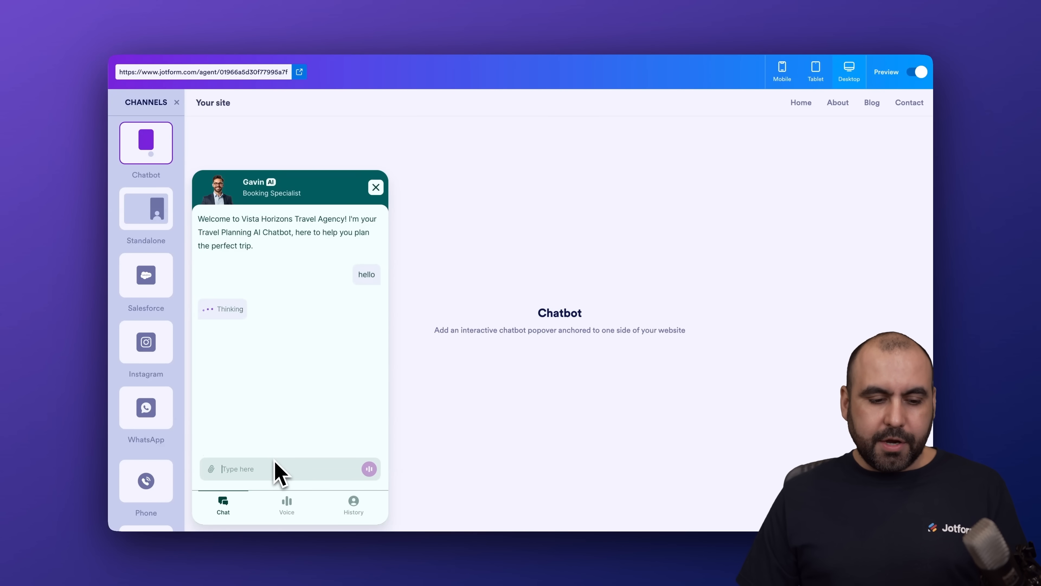
type("I want to book an appointment")
key("Return")
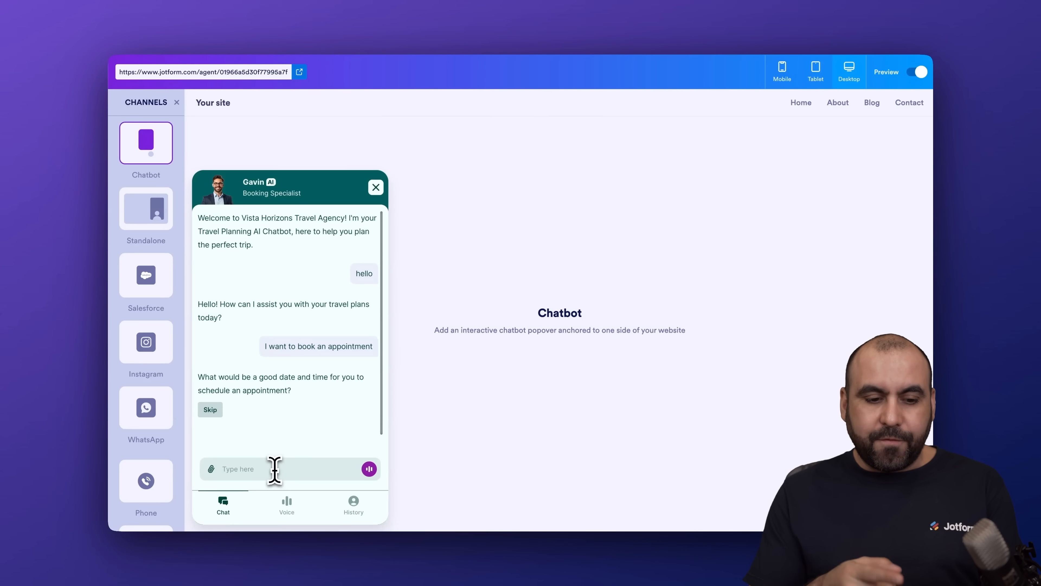
type("TO")
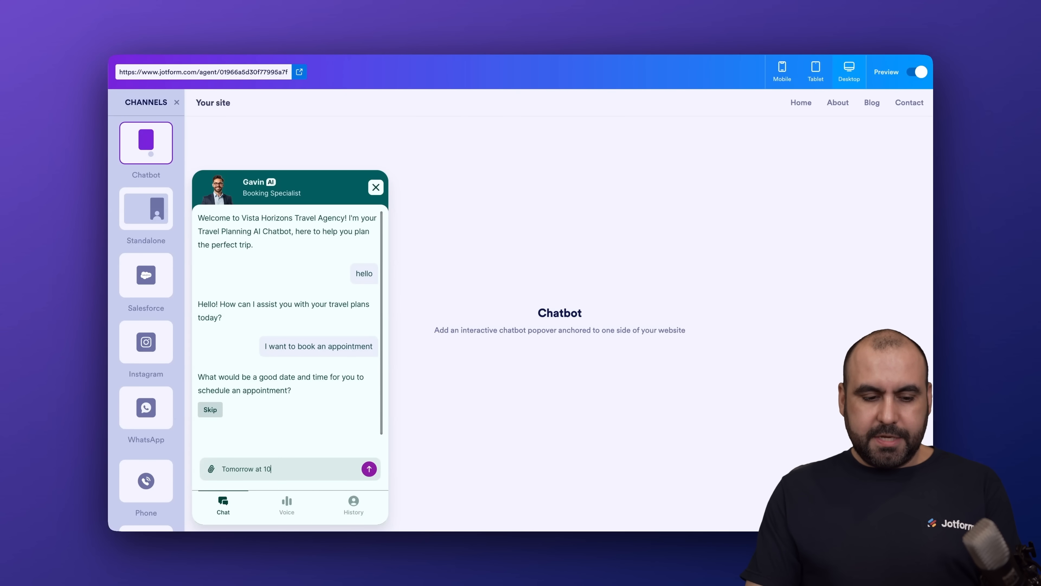
type("morrow at 10am")
key("Return")
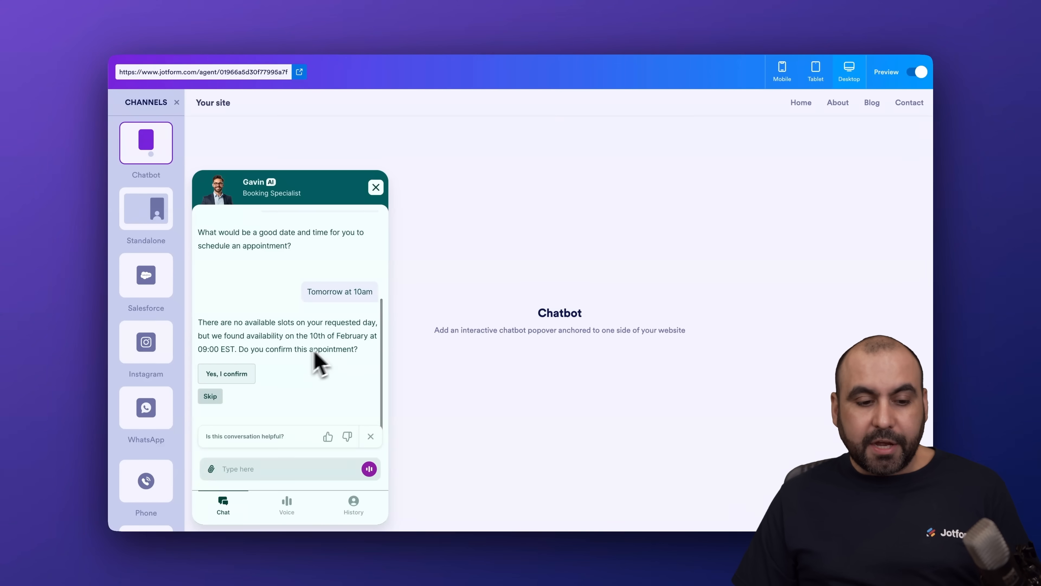
Accept the 10th of February 09:00 EST slot, then send the first name, last name and email
left_click(231, 373)
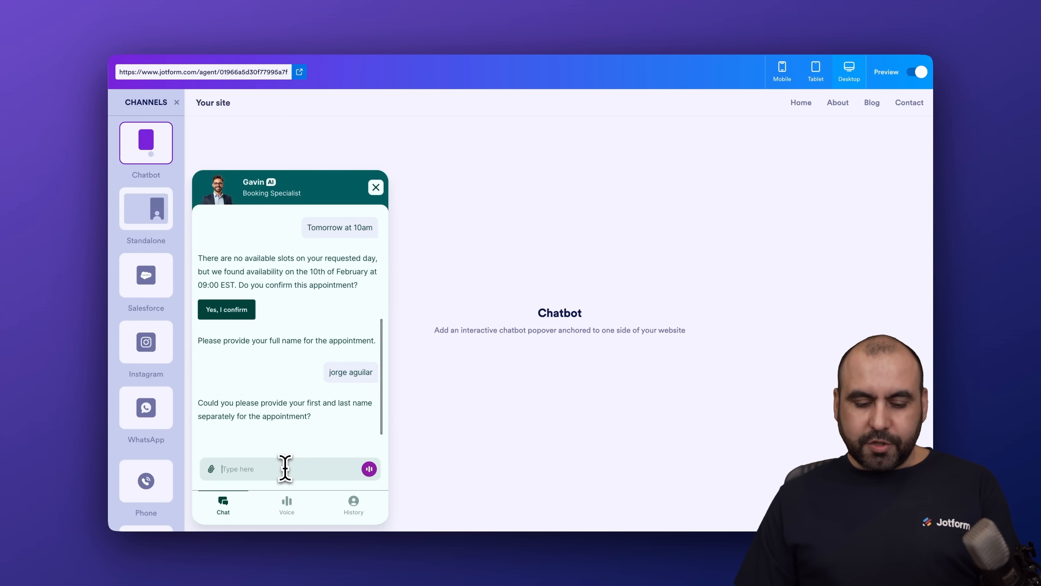
left_click(285, 467)
key("Return")
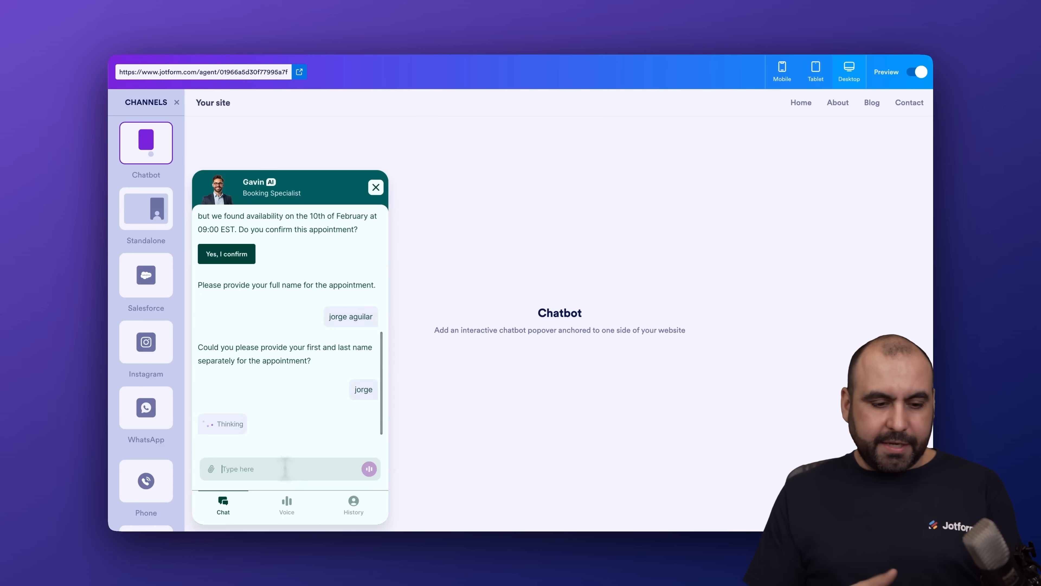
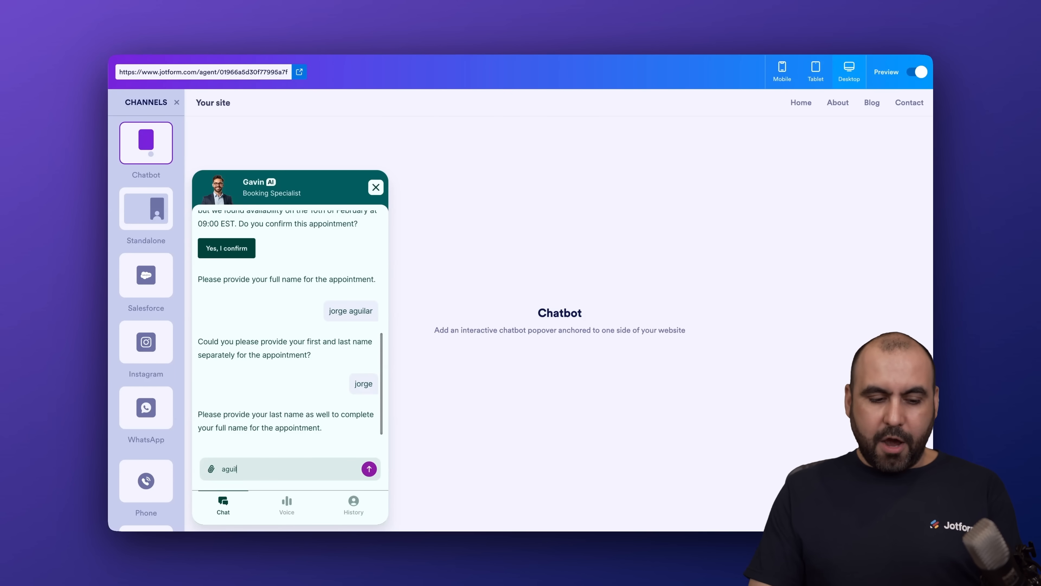
key("Return")
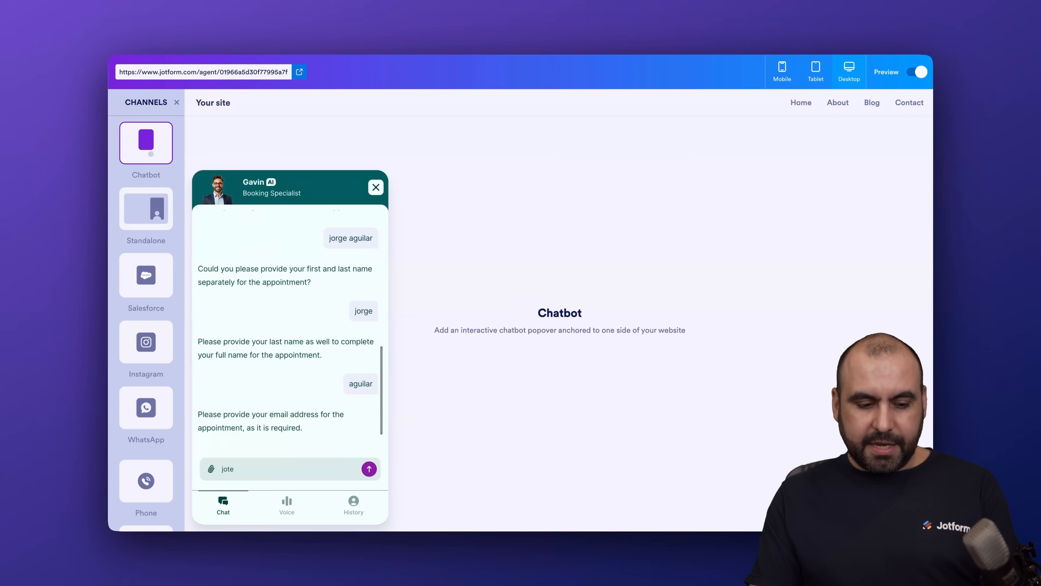
key("Return")
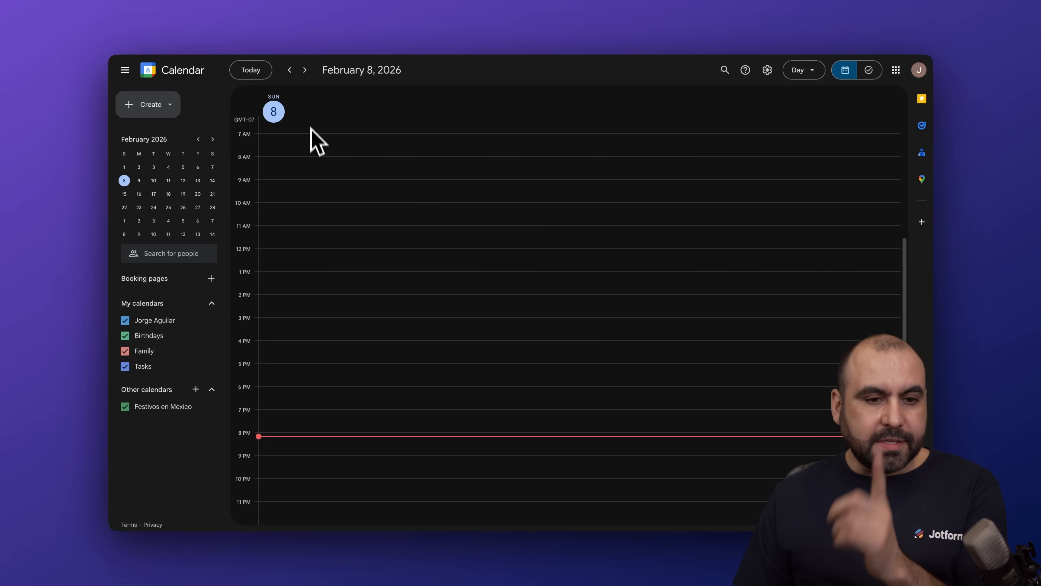
Advance Google Calendar to February 10 and open the 'Set Appointment with Google Calendar' event
left_click(305, 69)
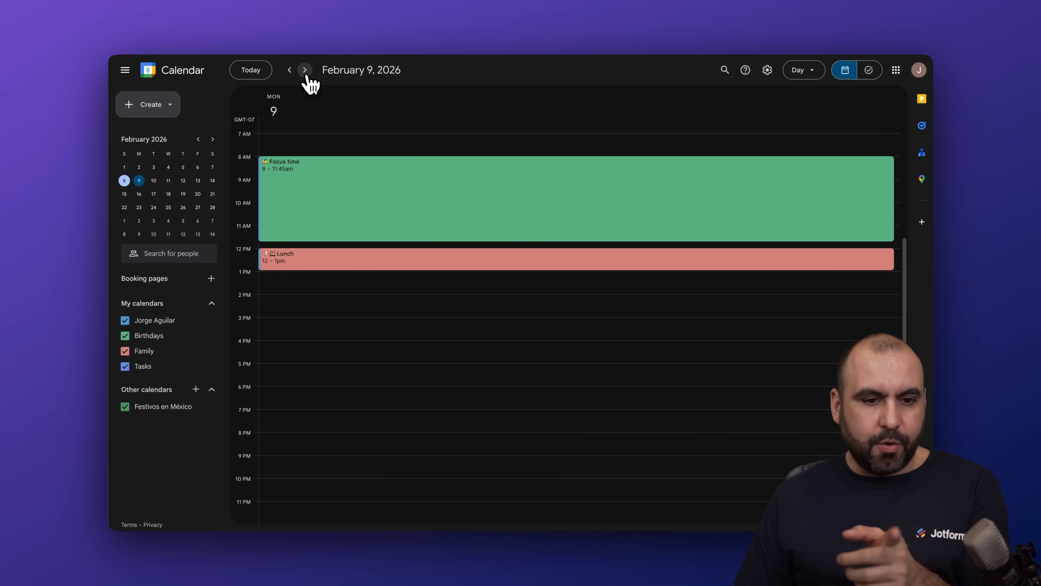
left_click(305, 70)
left_click(328, 144)
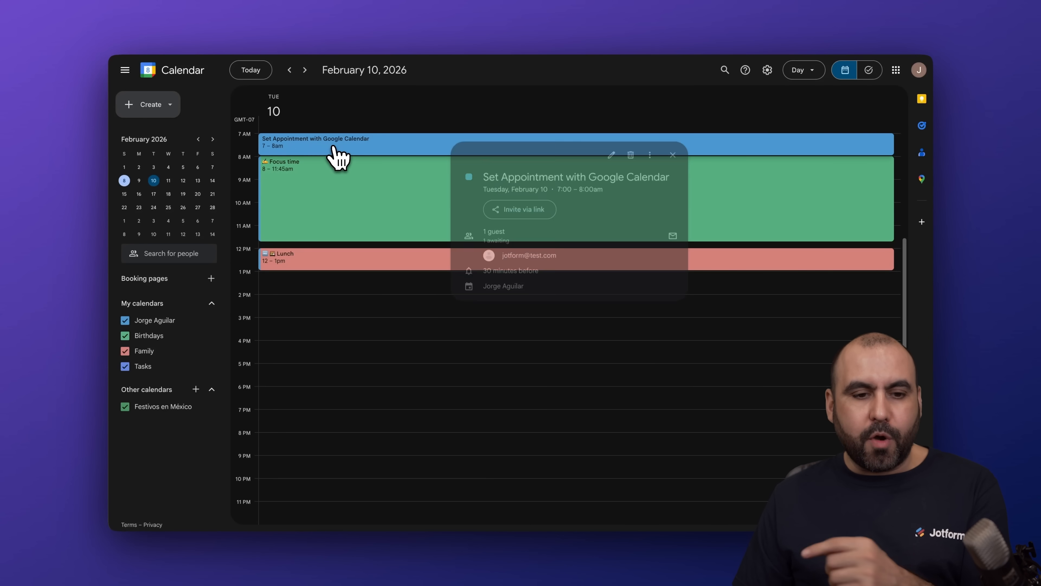